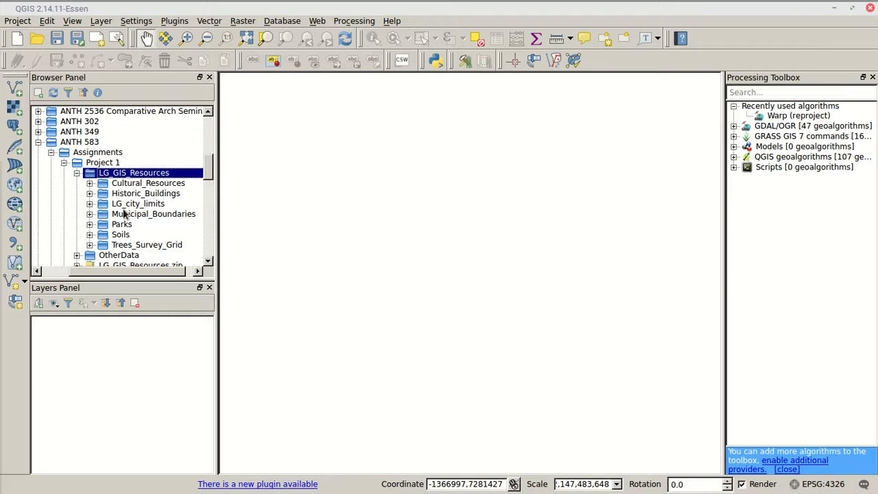
Start adding a vector layer from file and browse to Dropbox/Teaching/ANTH 583/Assignments/Project 1/LG_GIS_Resources in the home folder
left_click(12, 89)
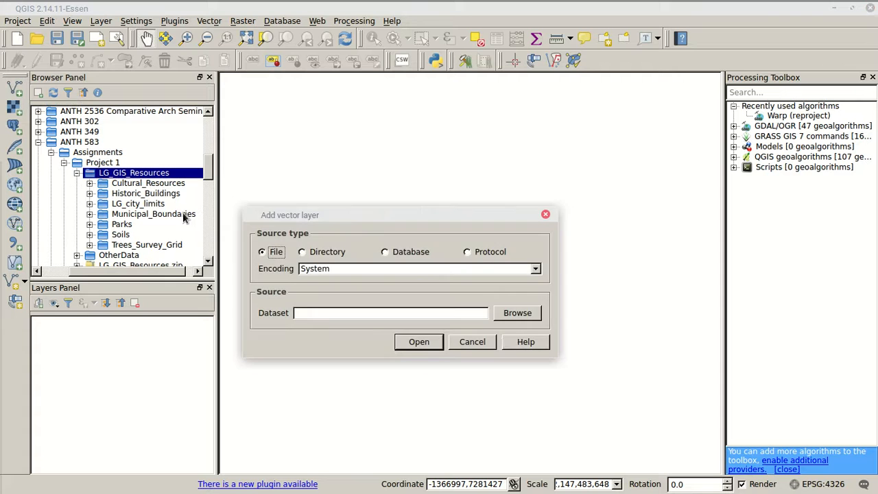
left_click(523, 314)
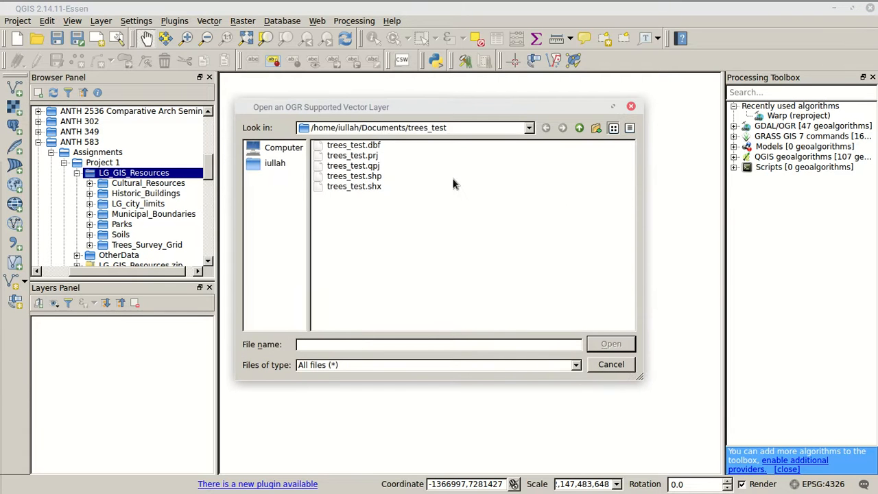
left_click(272, 165)
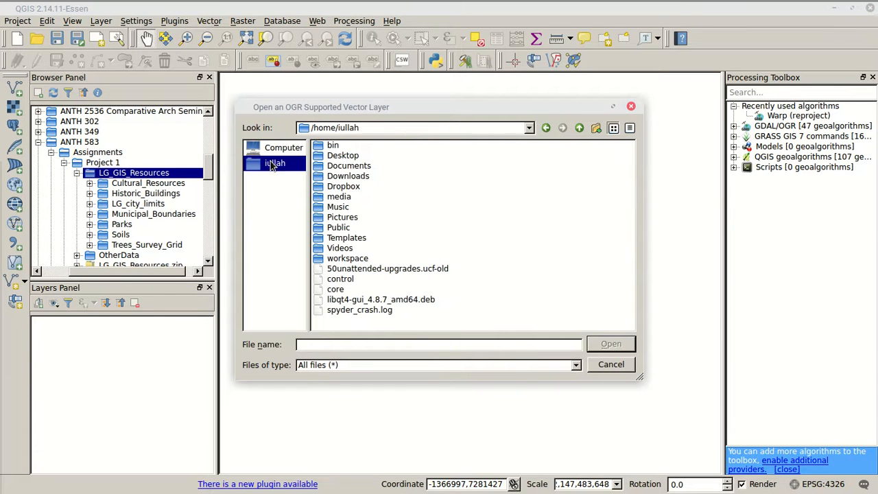
double_click(344, 187)
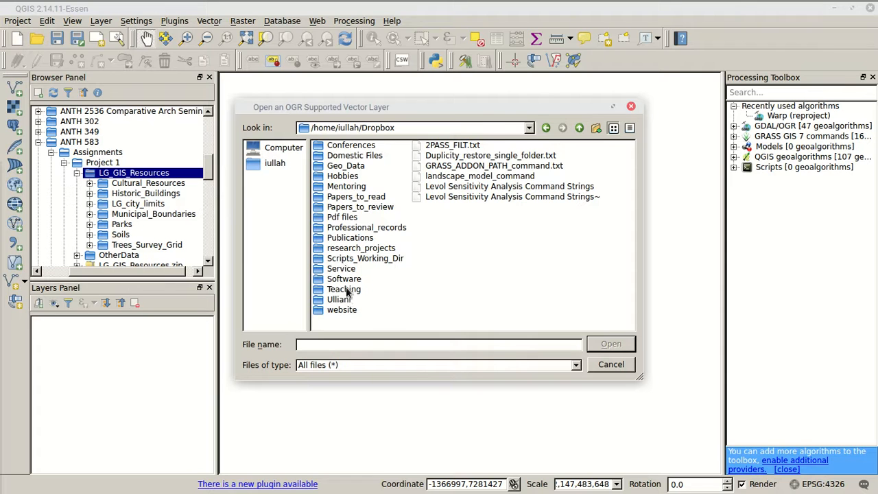
double_click(345, 289)
left_click(355, 168)
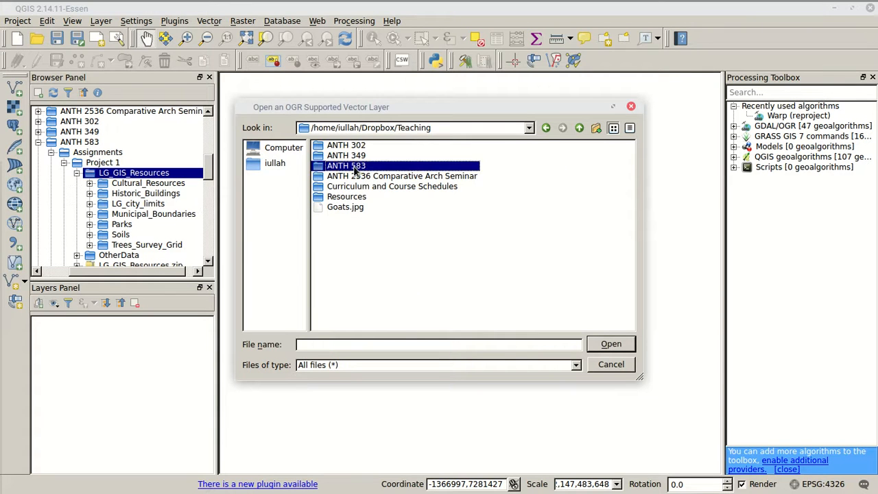
double_click(355, 168)
double_click(350, 146)
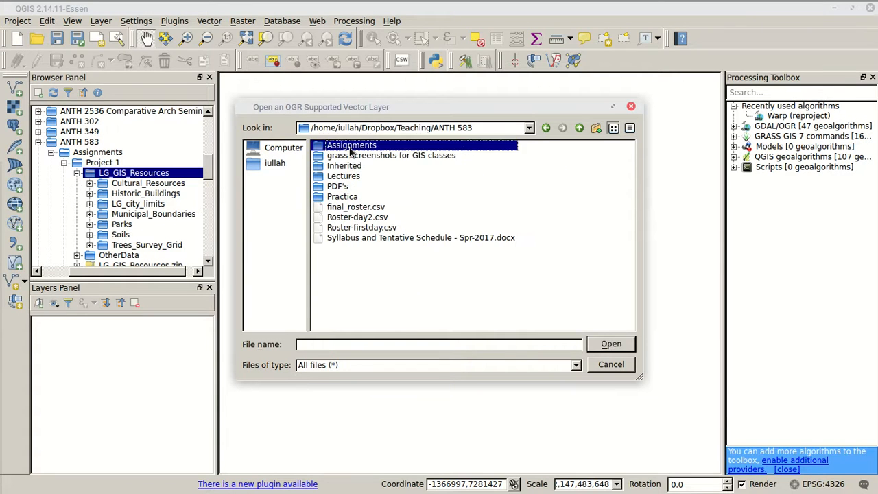
double_click(351, 146)
left_click(365, 147)
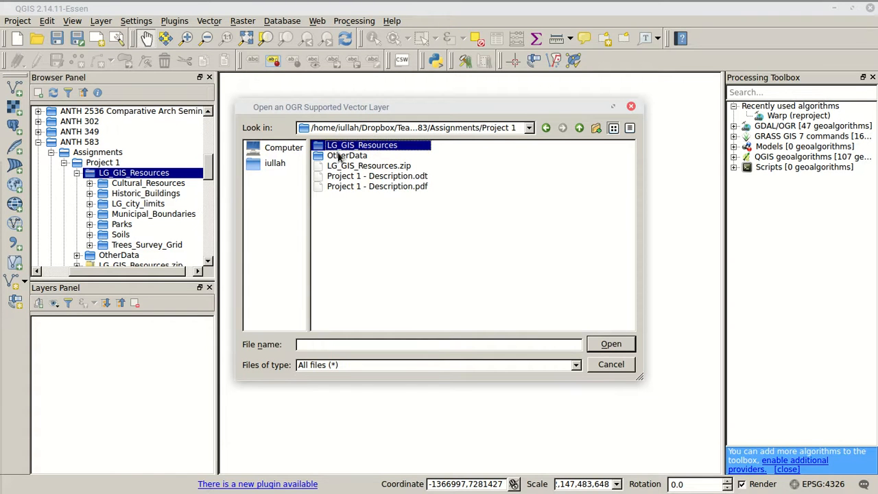
double_click(341, 147)
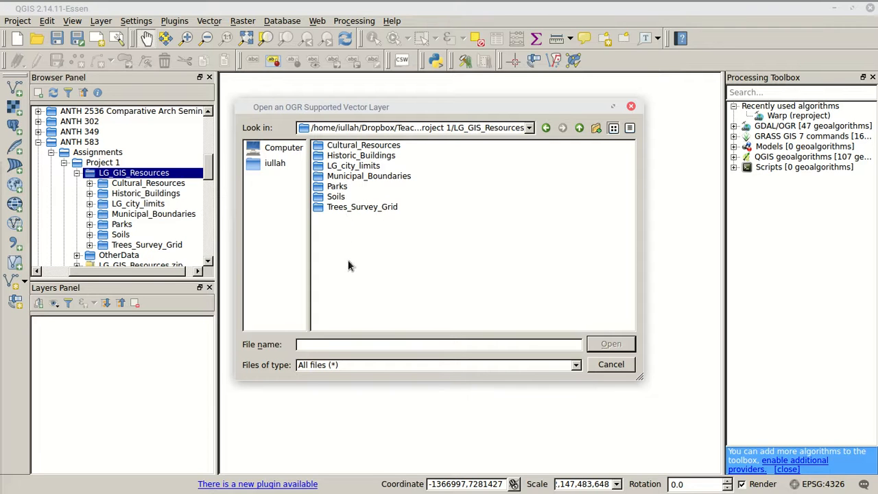
Add Trees_Survey_Grid.shp from the Trees_Survey_Grid folder to the map as a vector layer
left_click(352, 207)
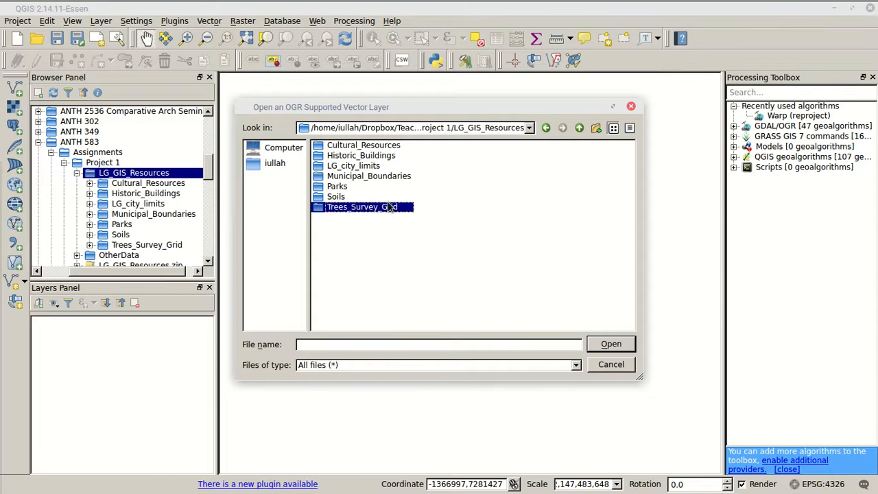
double_click(389, 209)
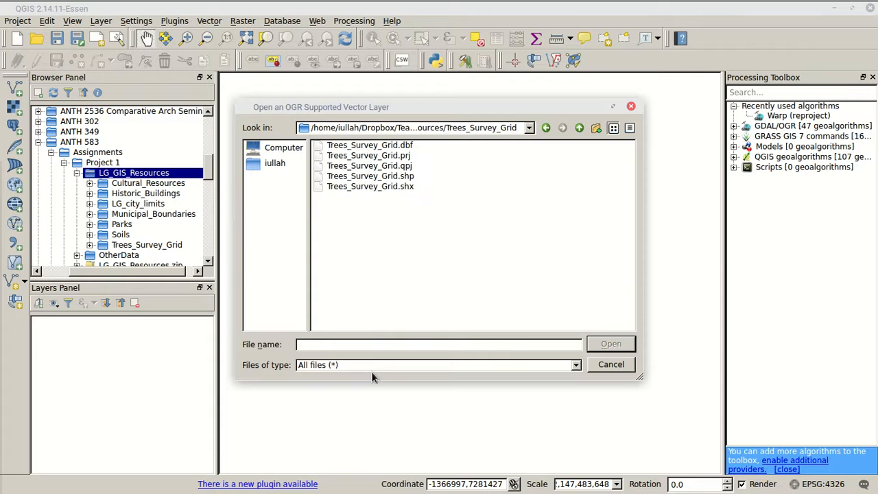
left_click(408, 177)
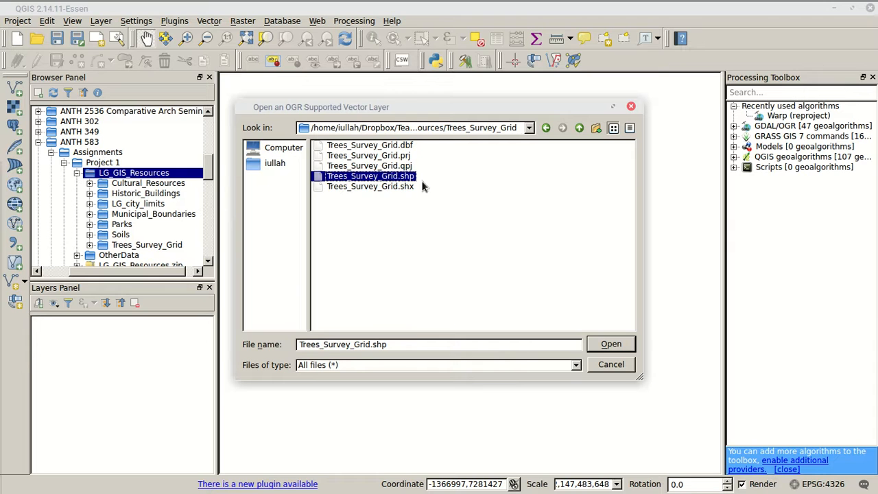
left_click(621, 346)
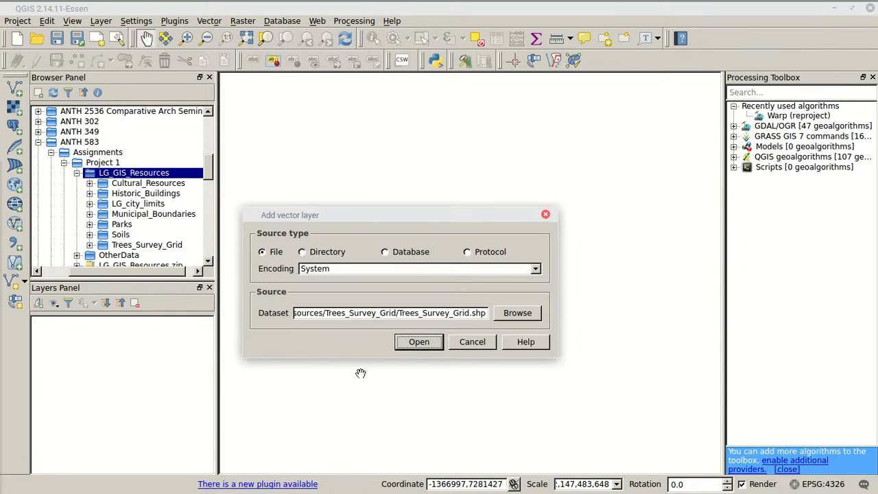
left_click(417, 342)
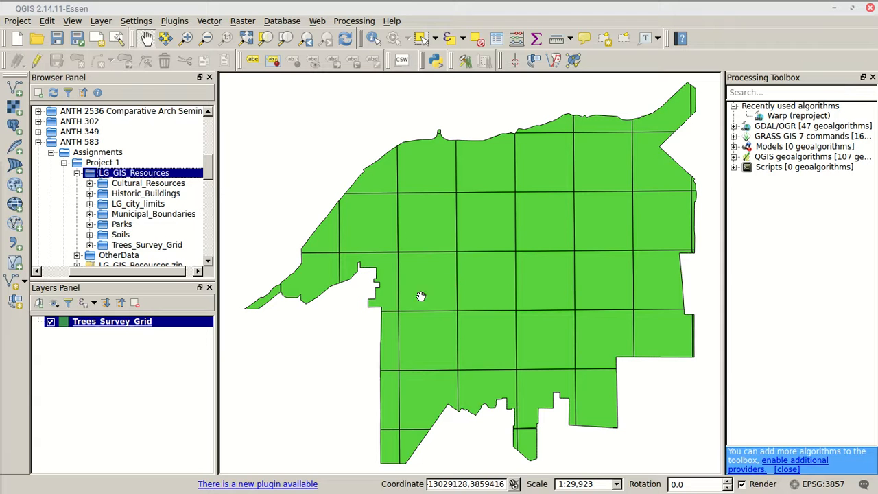
Check the coordinate reference system and on-the-fly transformation setting in the project properties
left_click(26, 21)
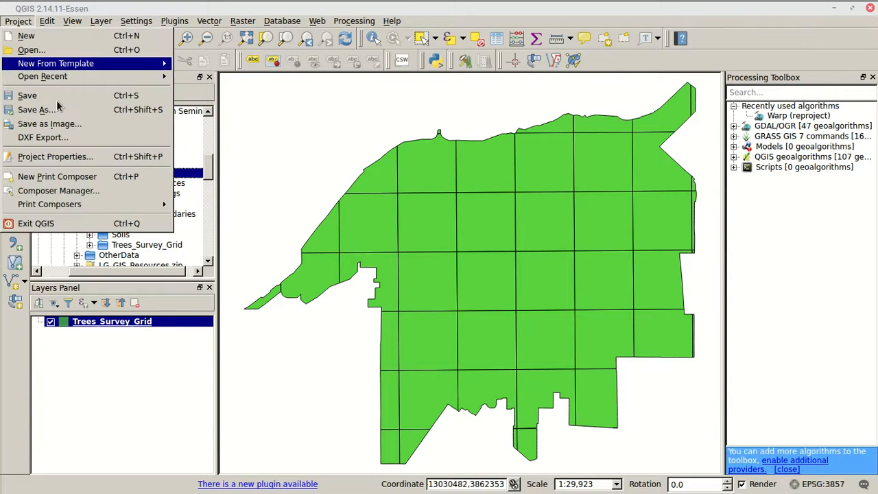
left_click(85, 159)
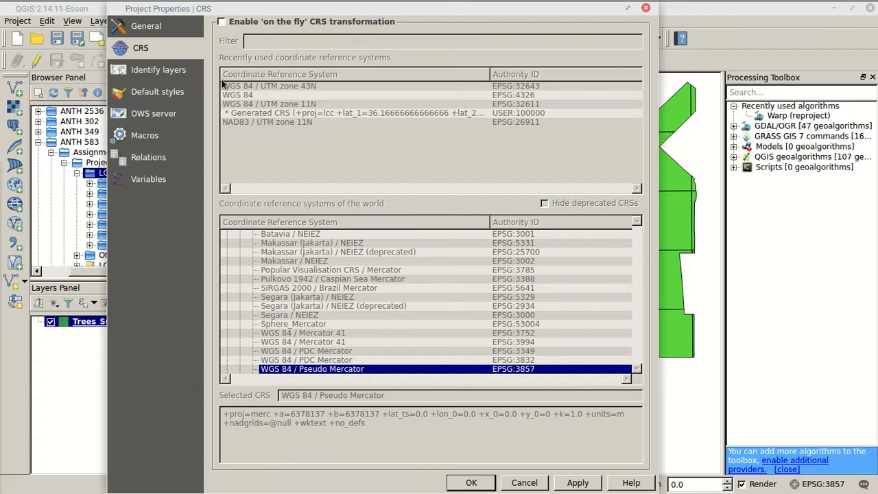
left_click(471, 482)
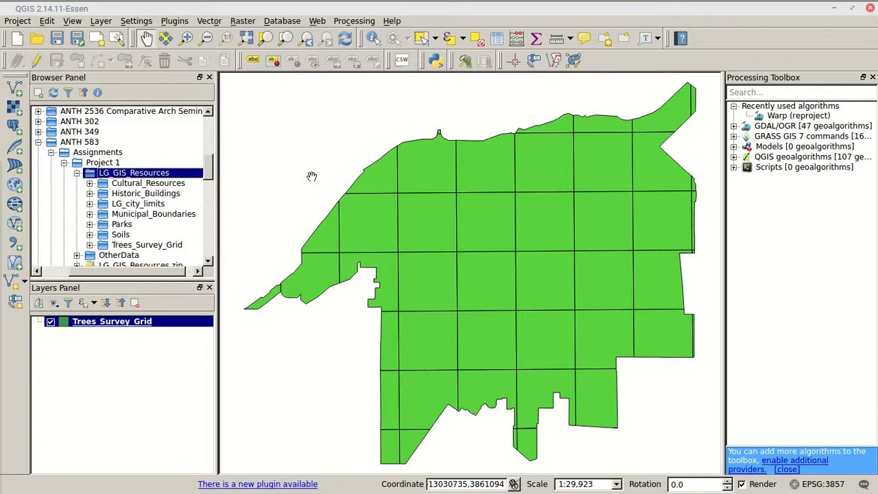
Search the available plugins for "openlayer" and check the installation details of OpenLayers Plugin
left_click(175, 21)
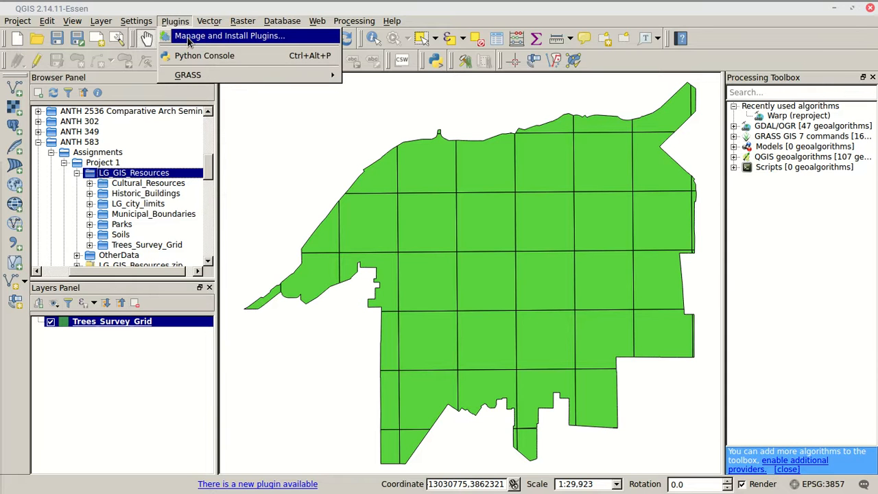
left_click(189, 39)
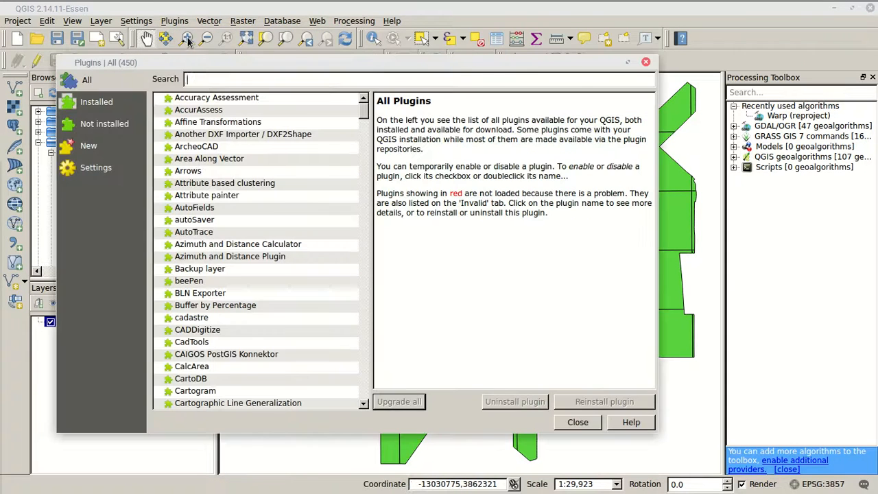
type("openlayer")
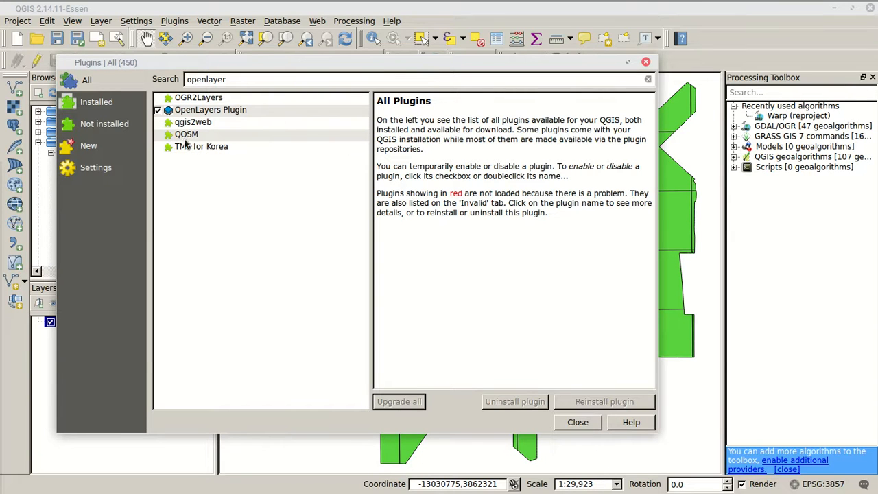
left_click(199, 111)
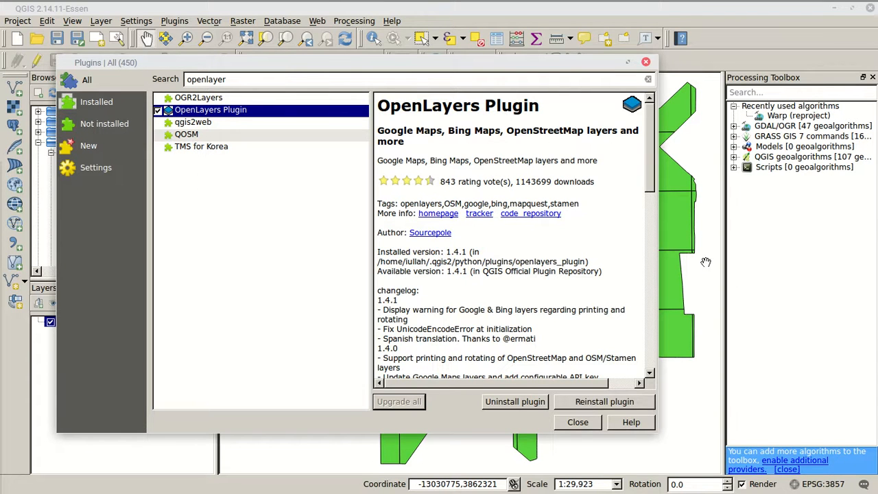
left_click(580, 423)
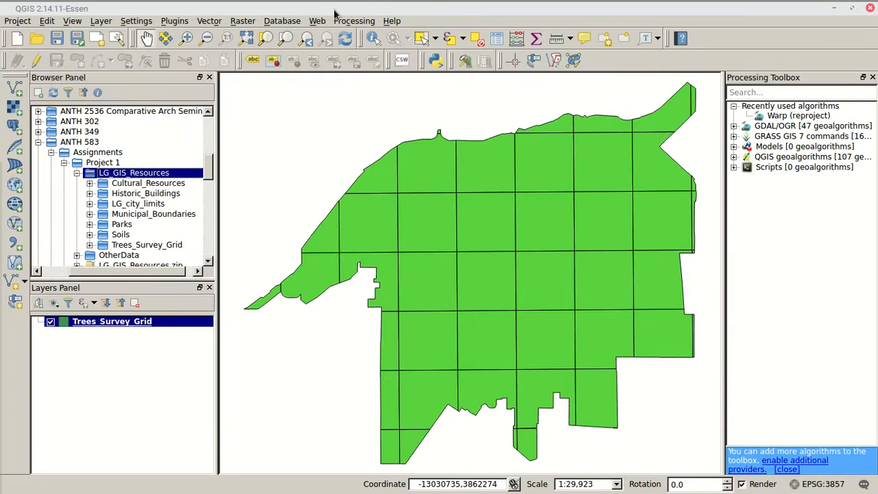
Add the Google Satellite basemap through the OpenLayers plugin and place it beneath the Trees_Survey_Grid layer
left_click(313, 22)
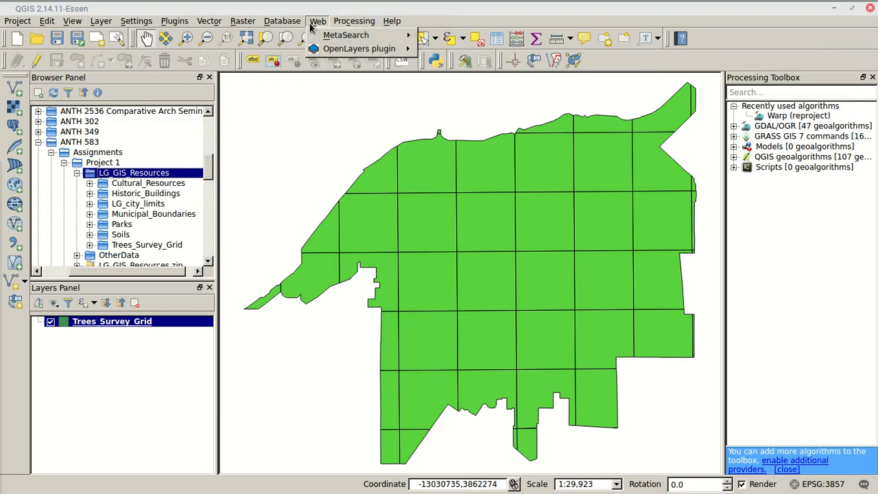
mouse_move(344, 53)
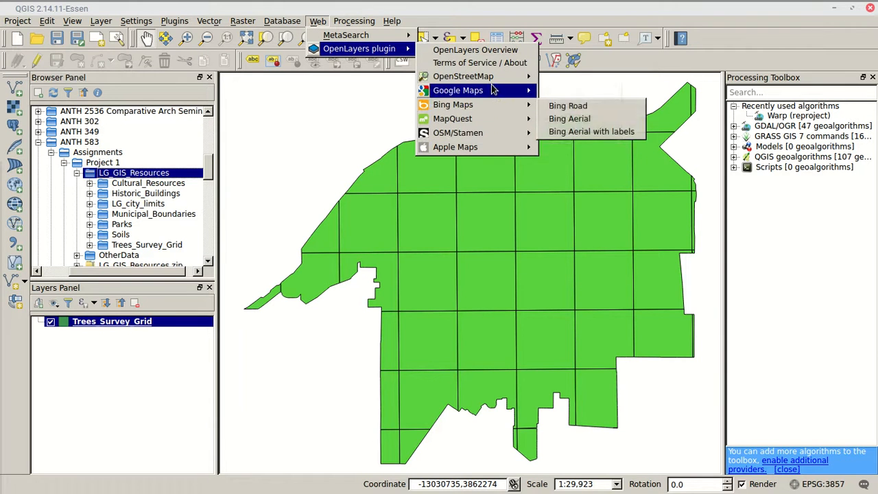
mouse_move(480, 90)
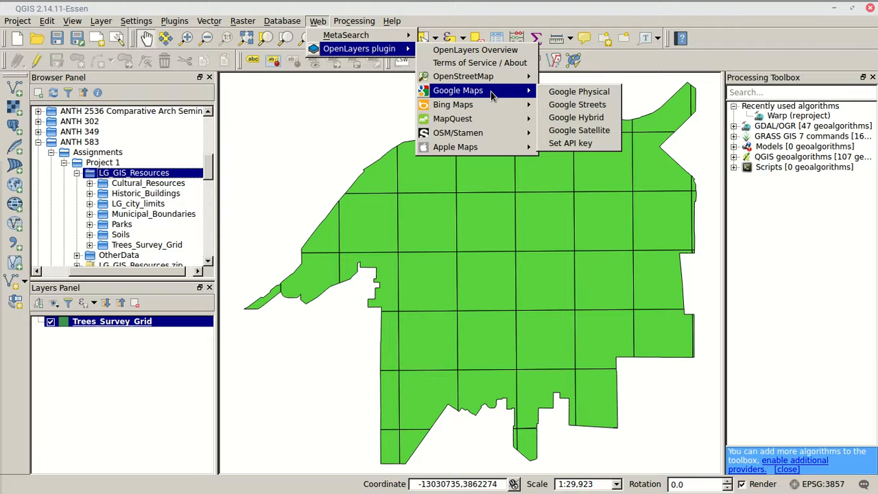
left_click(570, 132)
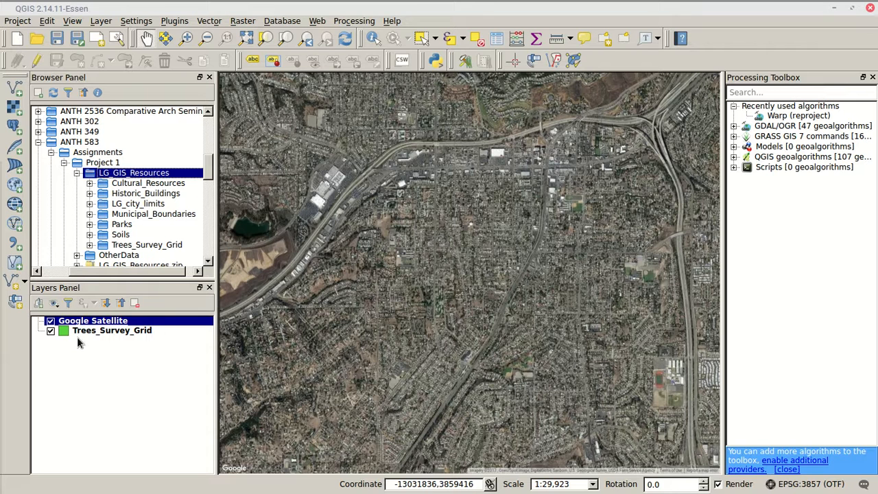
left_click_drag(82, 322, 77, 340)
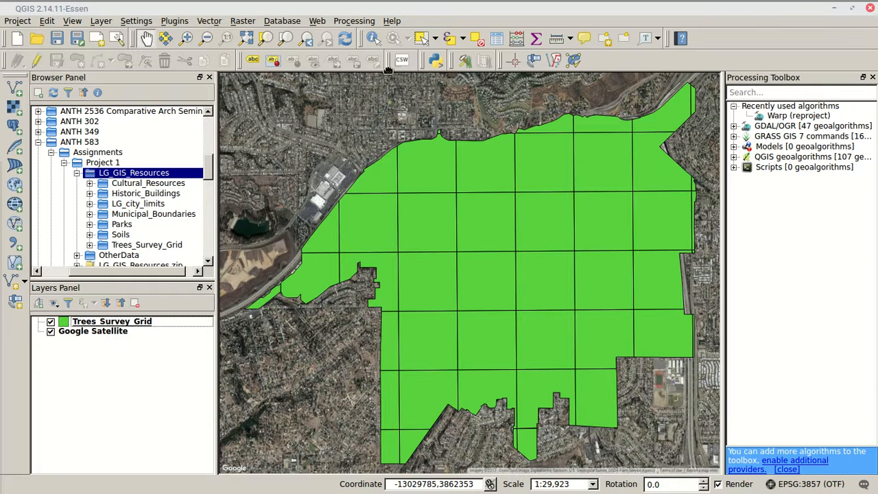
Identify a cell in the upper middle of Trees_Survey_Grid and examine its derived values, actions and attribute fields down to Surveyor
left_click(379, 39)
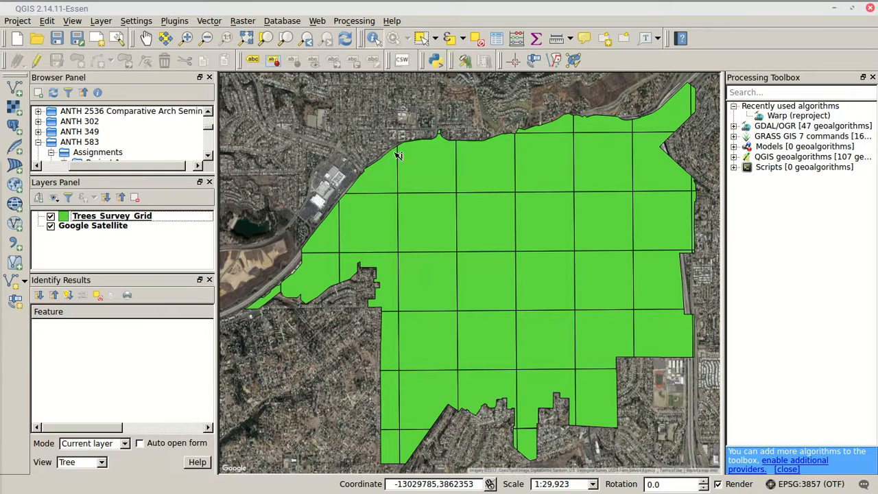
left_click(552, 218)
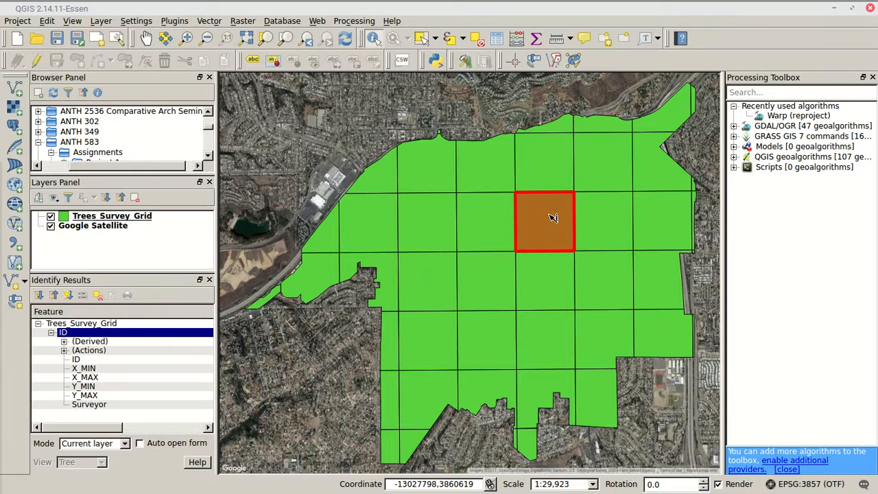
left_click(63, 350)
left_click(63, 341)
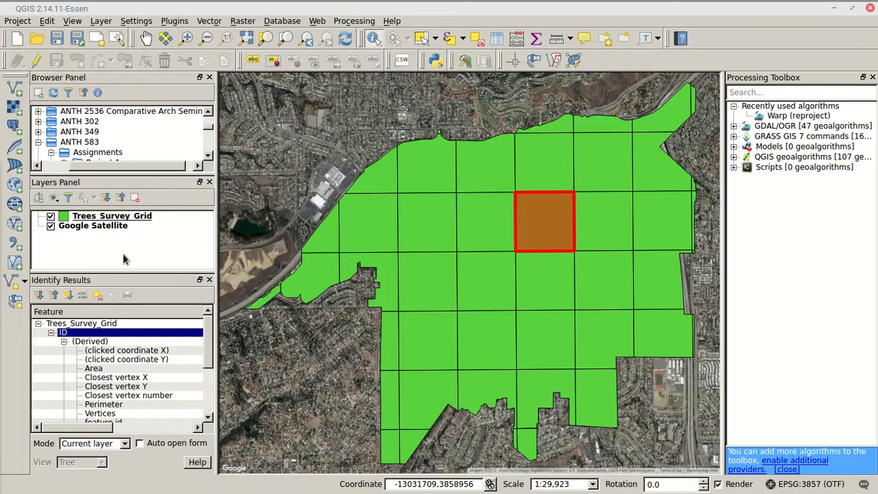
scroll(120, 384, "down", 3)
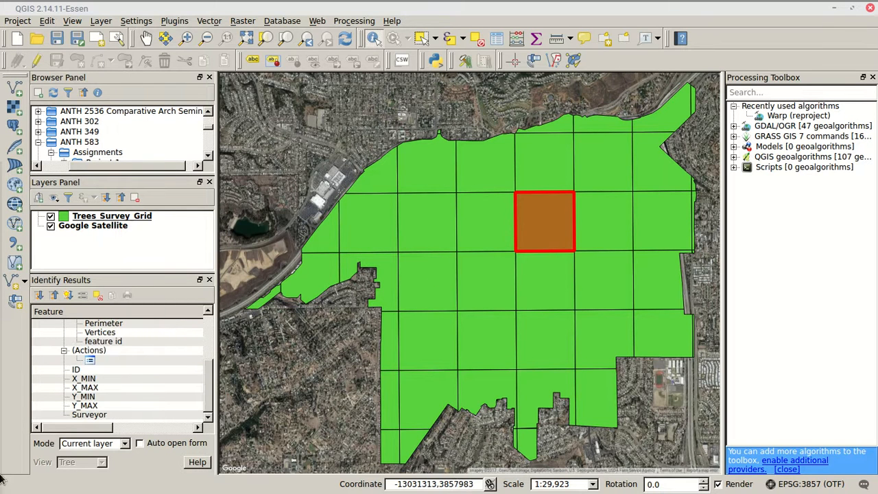
left_click(130, 415)
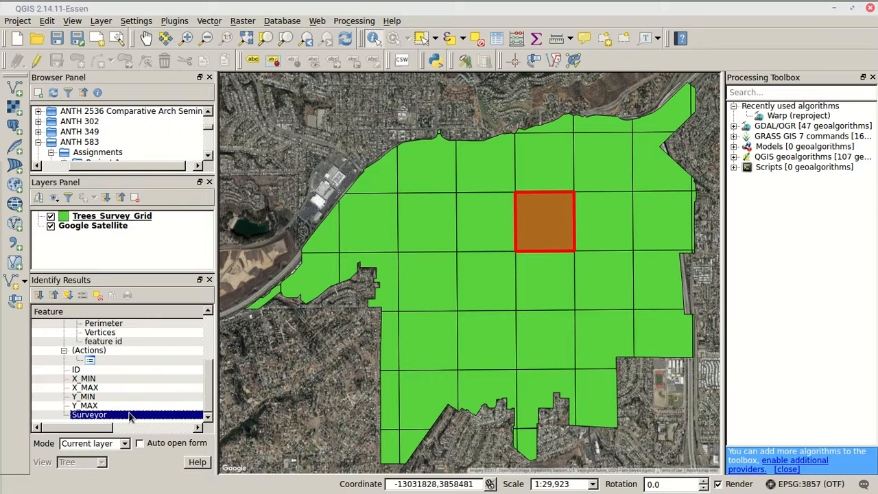
Open the identified cell's feature form, read its attributes through the Surveyor field, and close it without changes
scroll(89, 371, "up", 2)
scroll(89, 373, "down", 1)
left_click(100, 389)
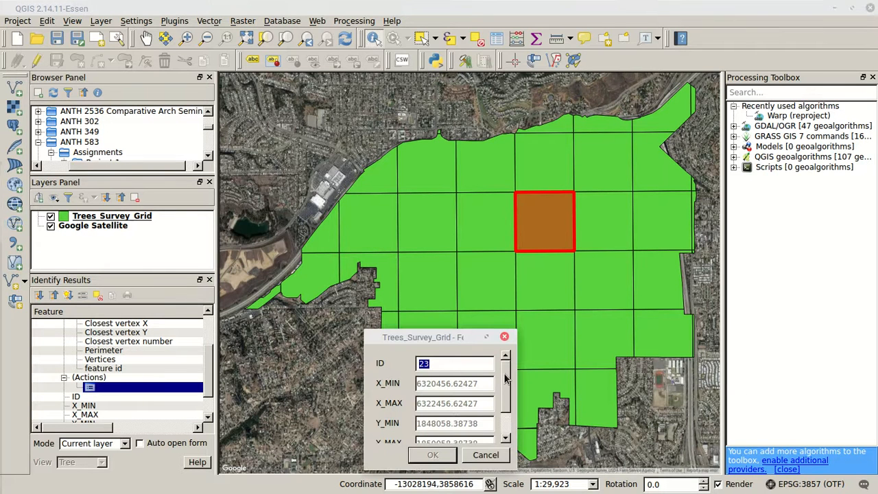
scroll(505, 378, "down", 2)
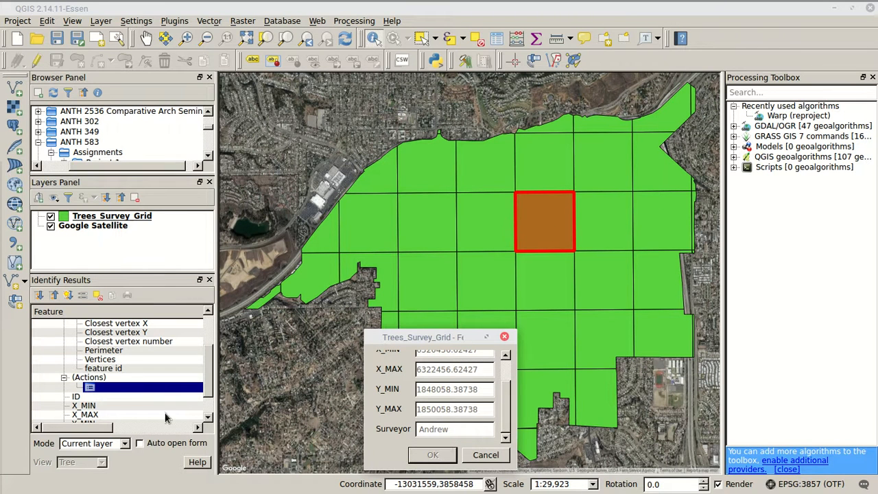
left_click(485, 454)
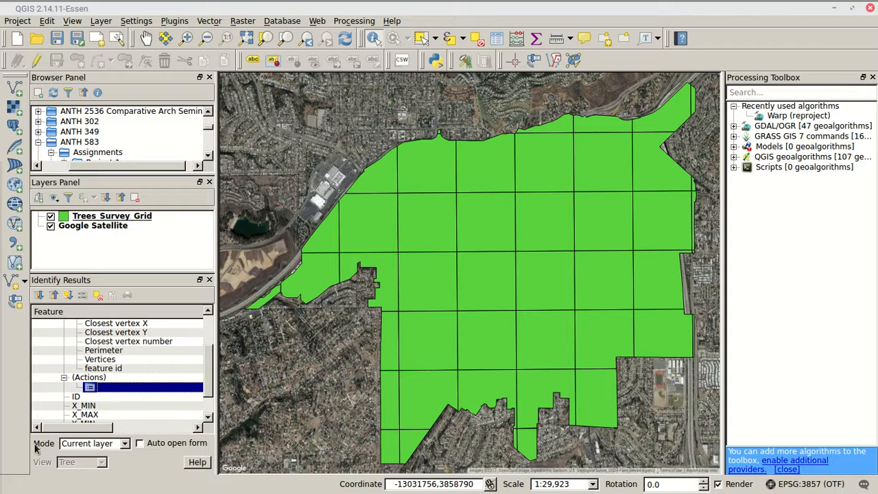
scroll(111, 348, "up", 2)
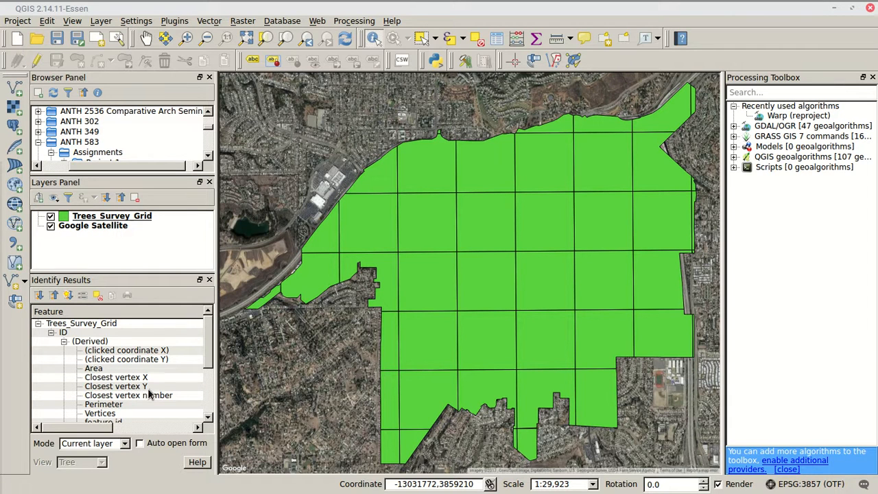
Close the Identify Results panel and browse the Trees_Survey_Grid attribute table, checking the Surveyor value of each grid cell
left_click(210, 280)
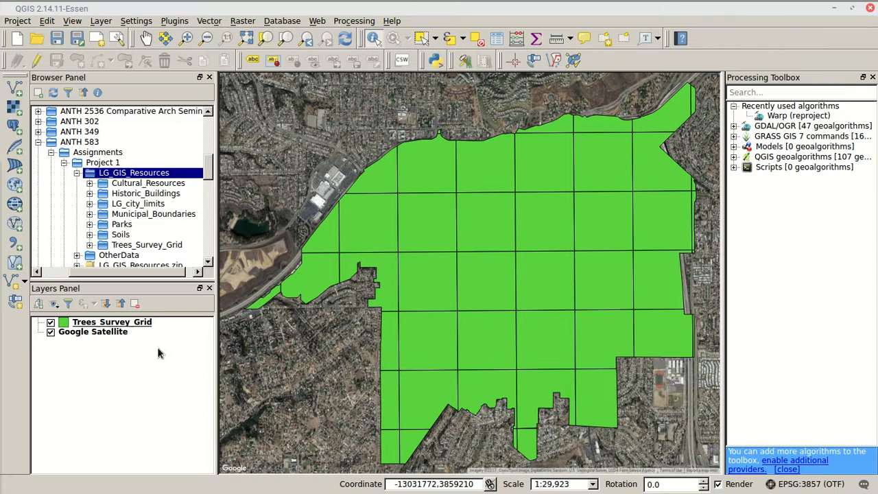
right_click(112, 325)
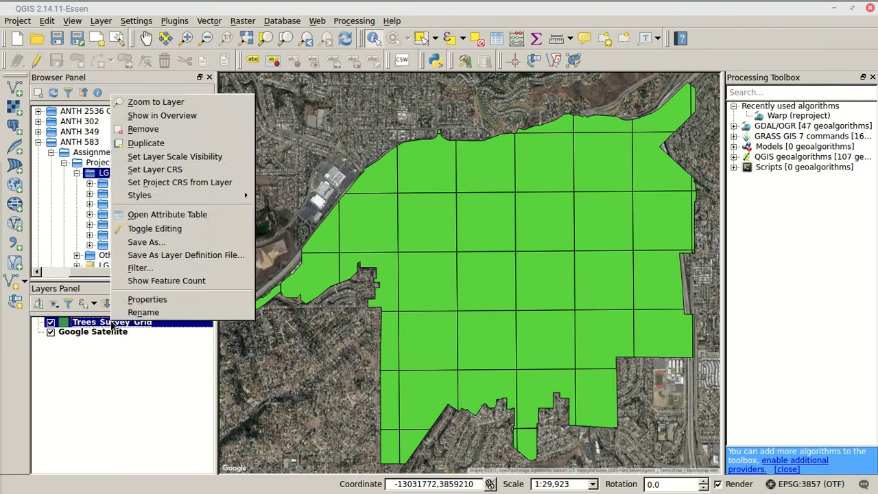
left_click(198, 220)
scroll(349, 288, "down", 3)
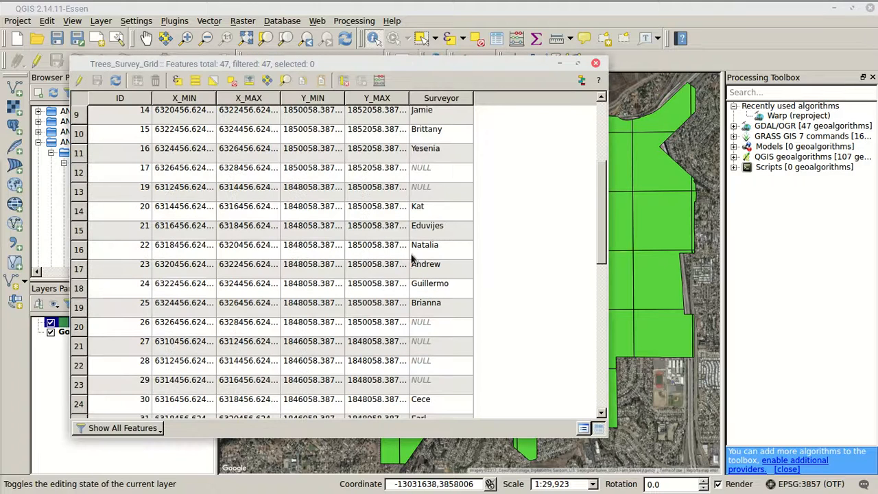
scroll(431, 299, "up", 1)
scroll(431, 299, "up", 2)
scroll(430, 295, "down", 1)
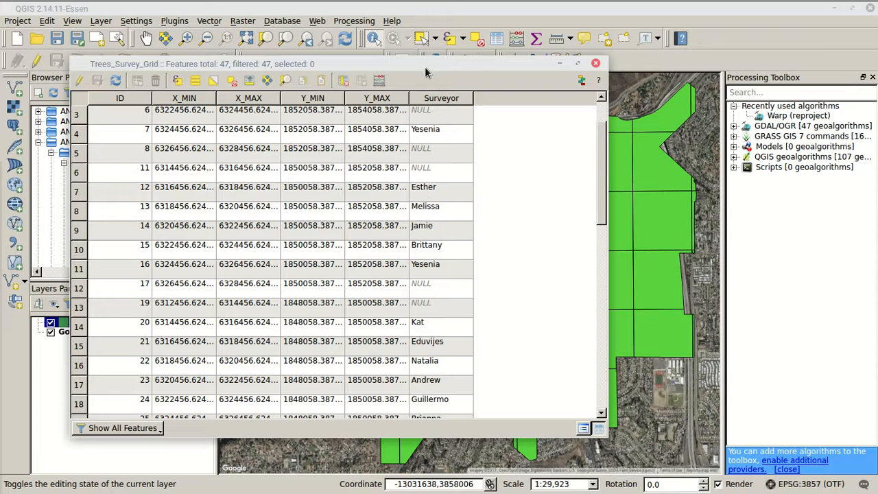
Select the grid cell with ID 15 in the attribute table, locate it on the map, and close the table
left_click(77, 250)
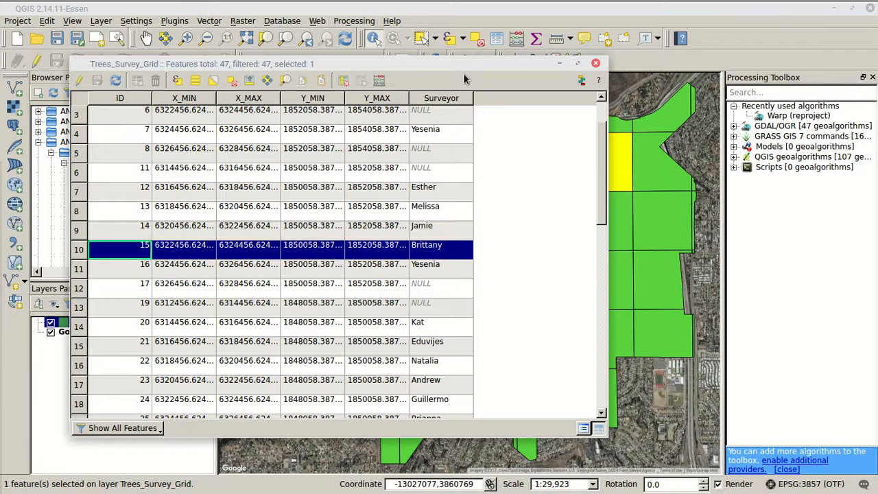
left_click(78, 270)
left_click(77, 247)
left_click_drag(458, 60, 361, 46)
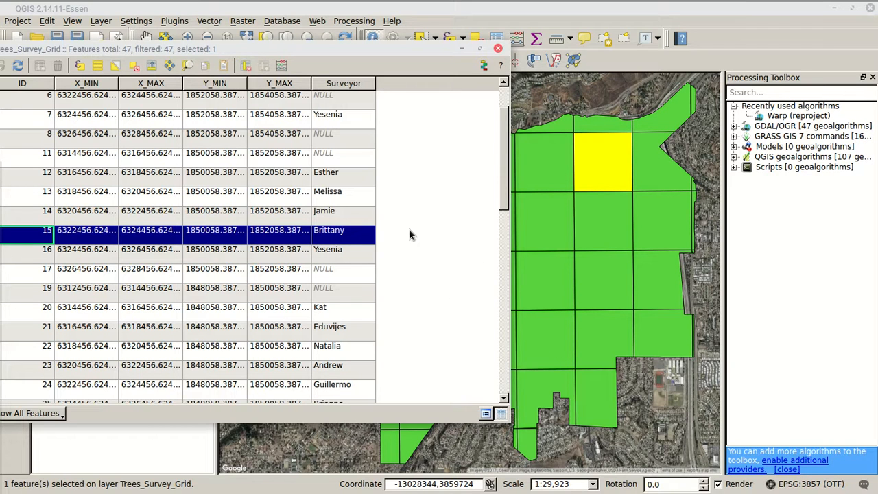
left_click_drag(399, 48, 491, 53)
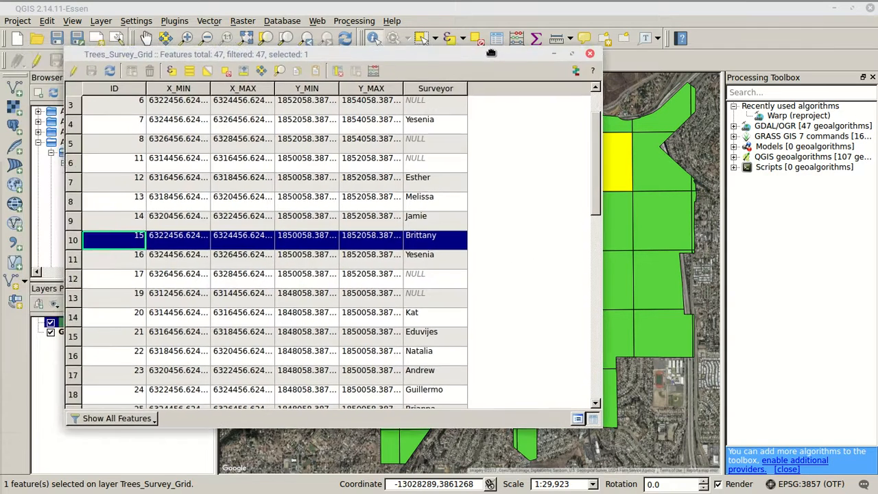
left_click(589, 55)
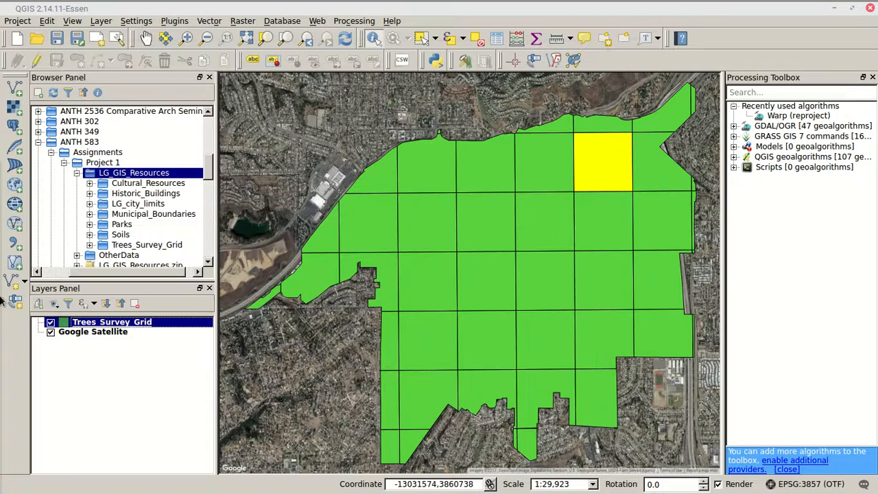
Set the Trees_Survey_Grid layer transparency to 81, apply it, and inspect how the basemap shows through the grid
right_click(62, 324)
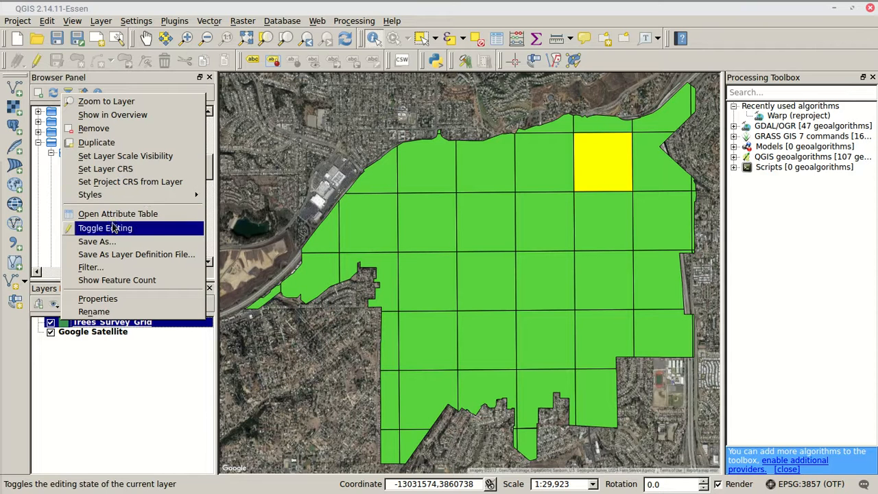
left_click(122, 300)
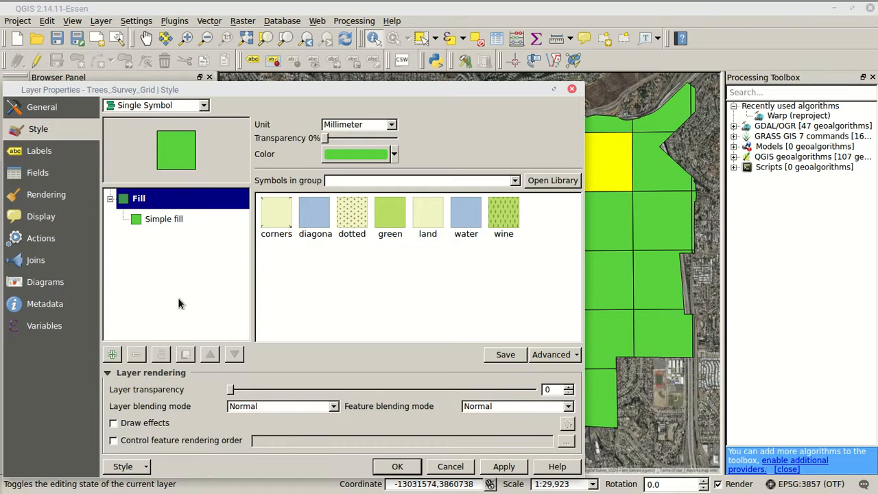
left_click_drag(233, 389, 478, 389)
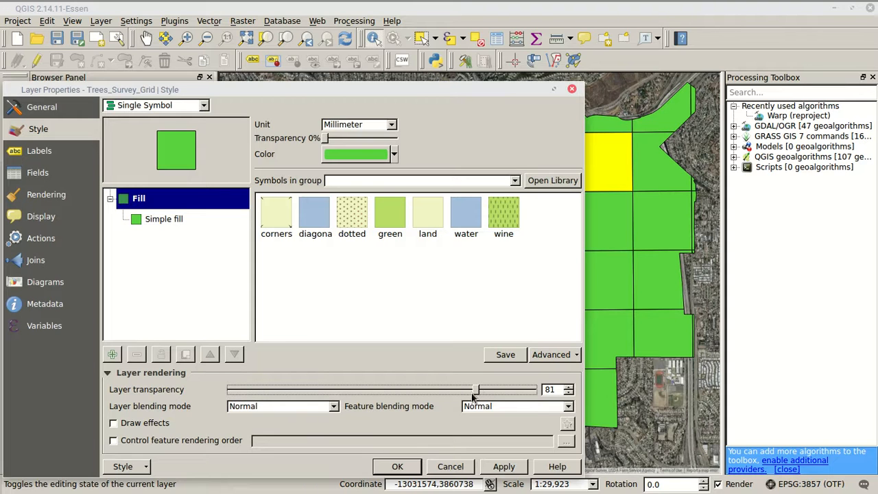
left_click(507, 467)
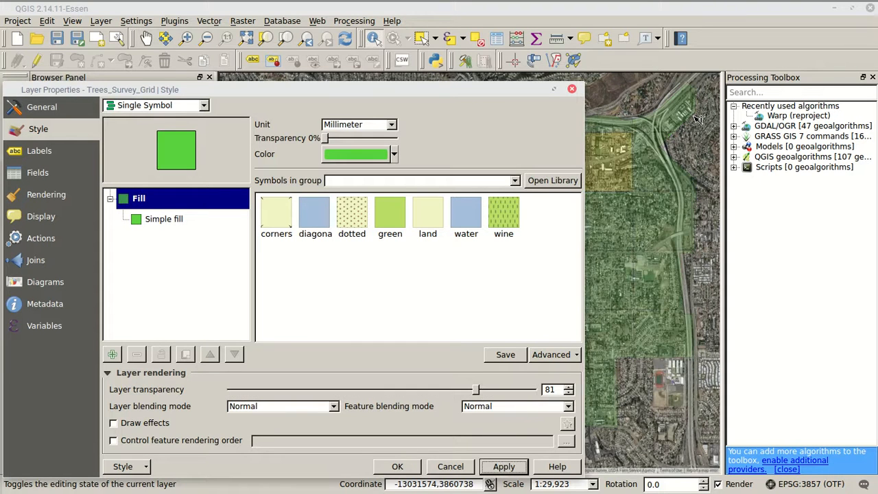
left_click_drag(514, 89, 7, 135)
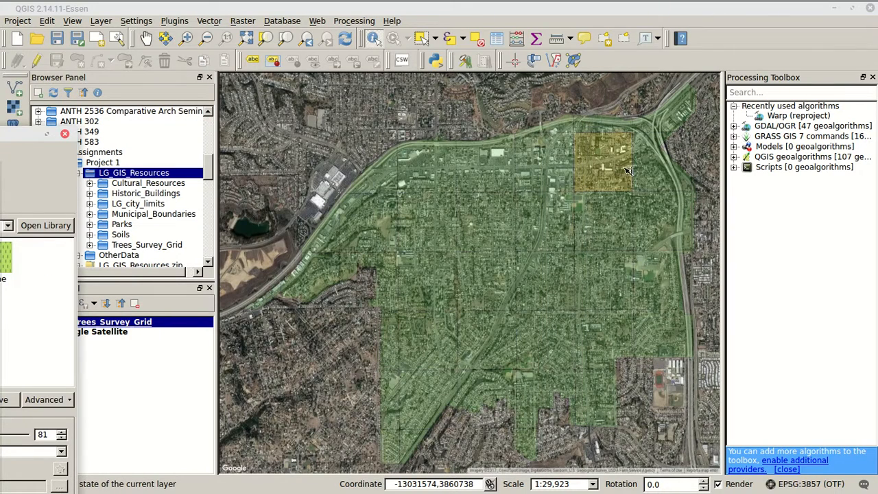
left_click_drag(26, 134, 612, 62)
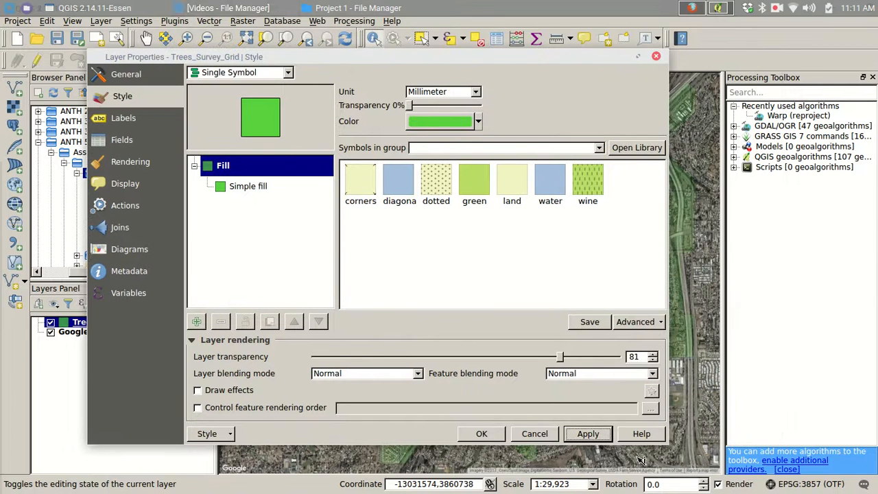
Reset the Trees_Survey_Grid layer transparency to 0 and apply it
left_click_drag(561, 357, 293, 354)
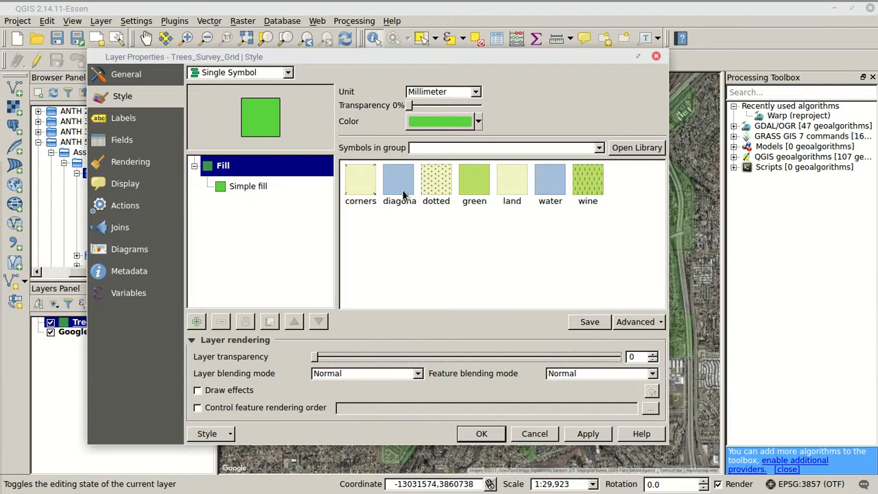
left_click_drag(589, 56, 468, 41)
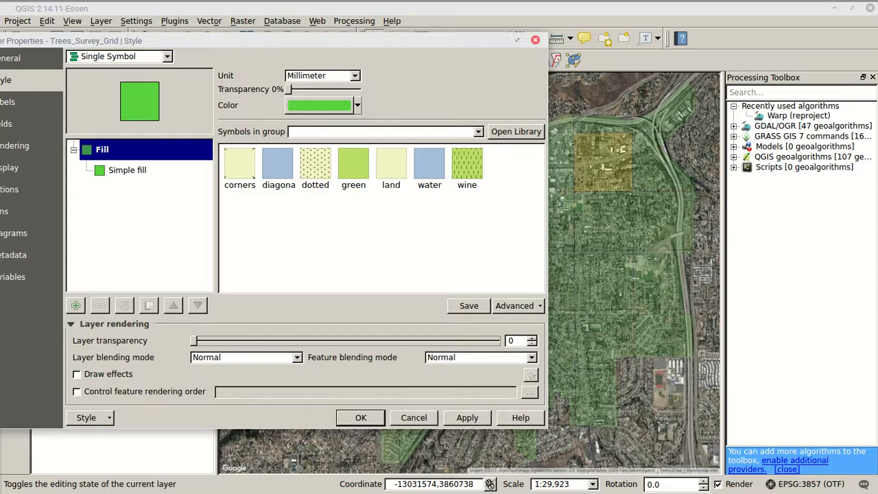
left_click(472, 417)
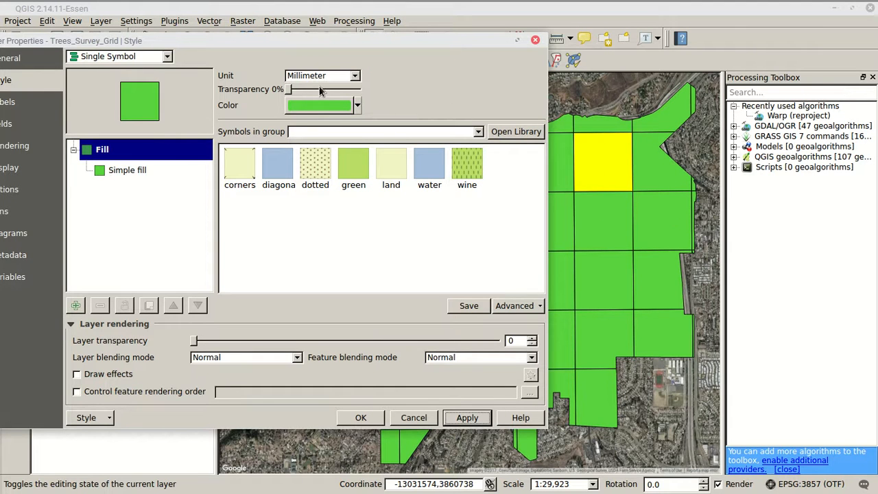
Set the fill color opacity of Trees_Survey_Grid to 0%, apply the style, and close the layer properties
left_click(355, 109)
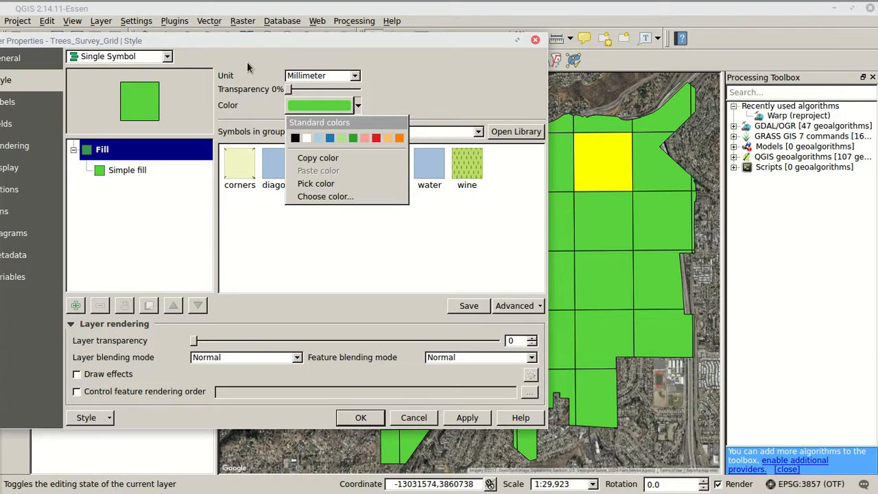
left_click(372, 67)
left_click_drag(285, 45, 440, 44)
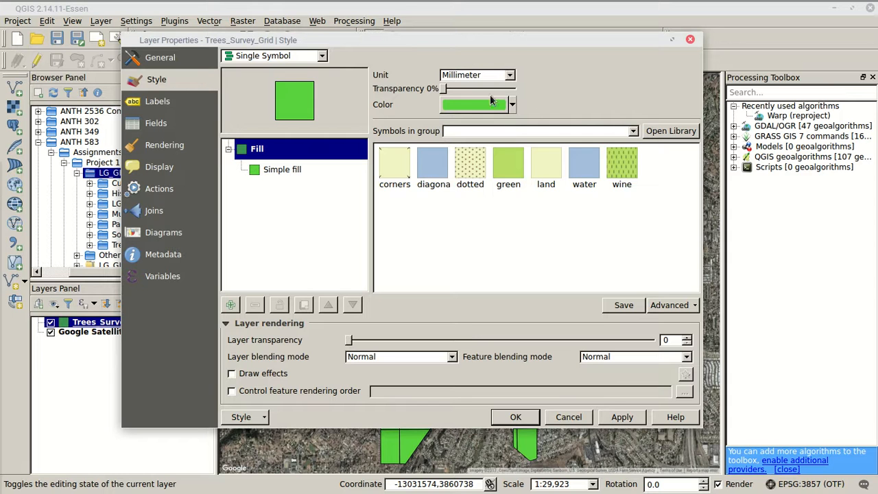
left_click(480, 103)
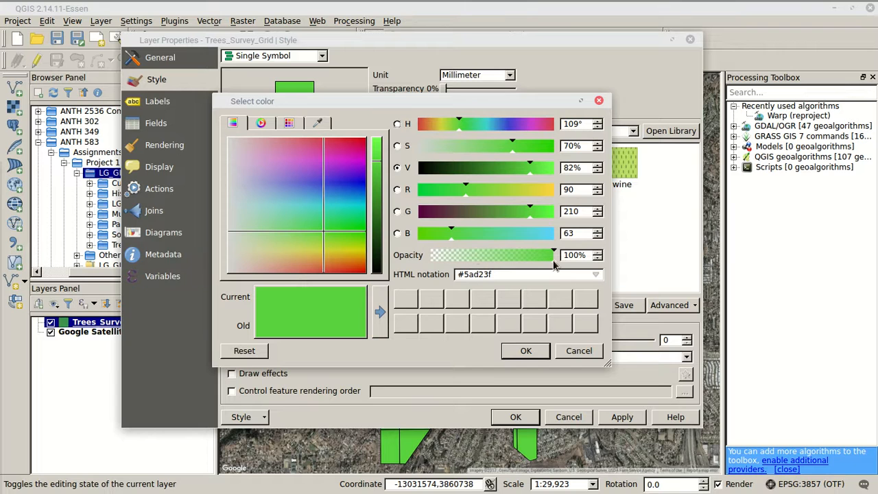
left_click_drag(556, 255, 362, 255)
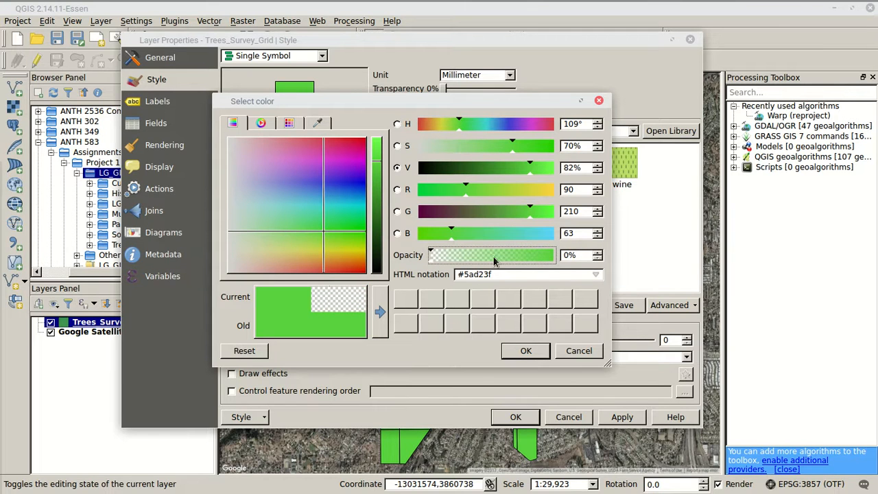
left_click(525, 351)
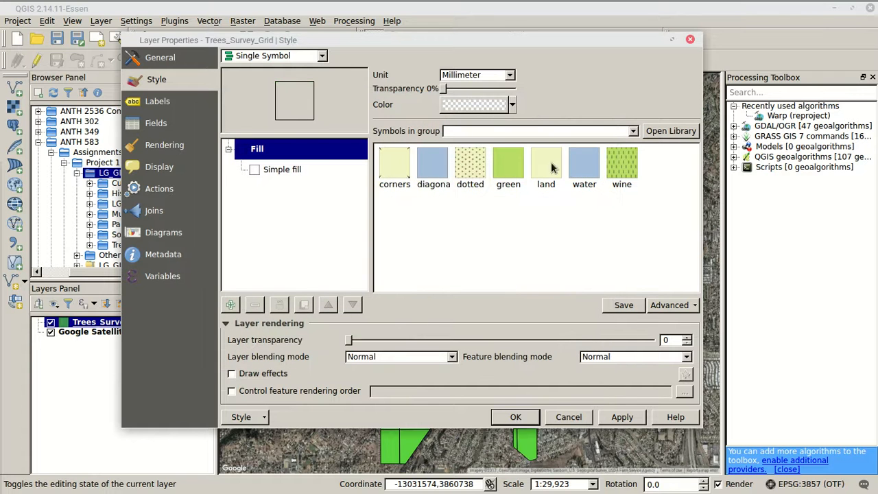
left_click_drag(567, 37, 283, 6)
left_click(355, 386)
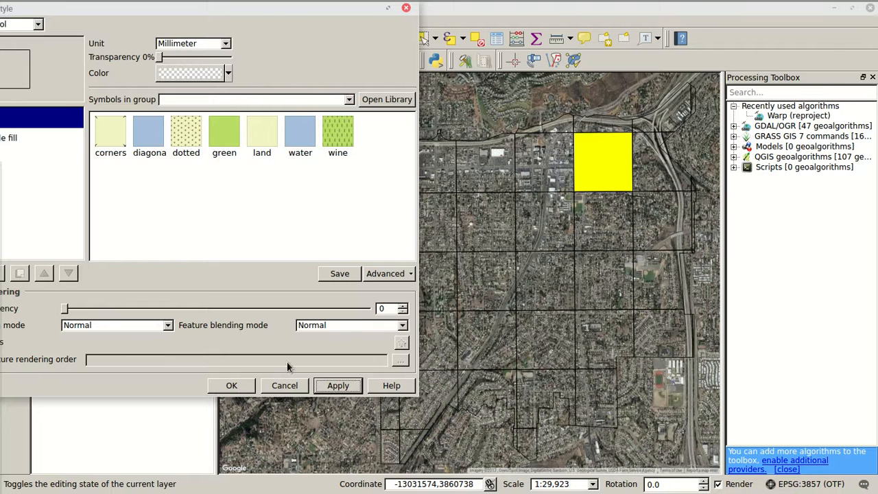
left_click(247, 385)
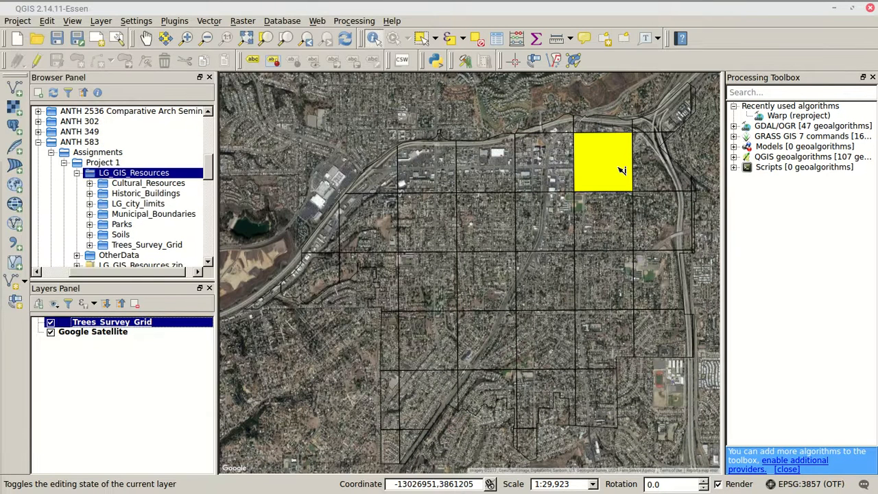
Select the grid cell with ID 3 in the Trees_Survey_Grid attribute table and close the table
right_click(102, 325)
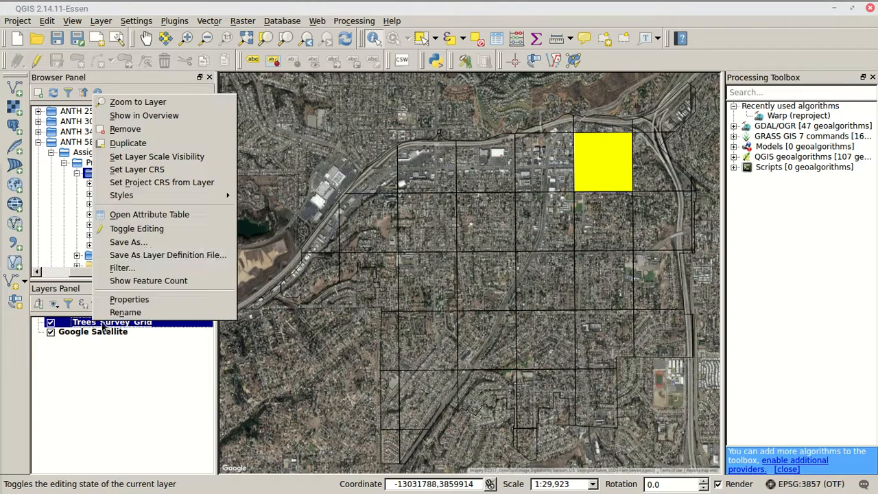
left_click(135, 216)
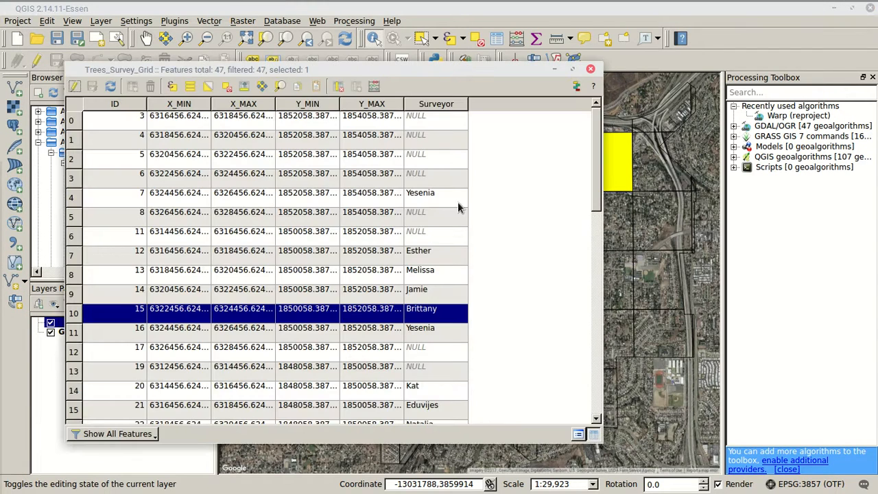
left_click(446, 217)
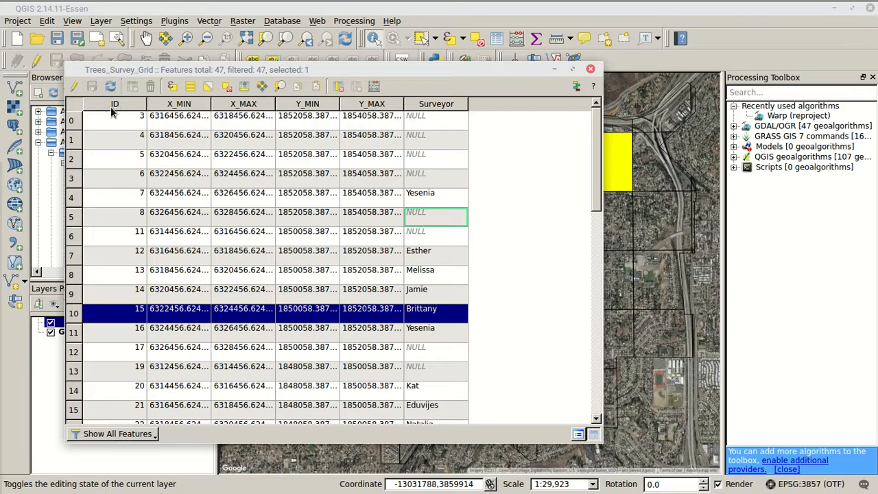
left_click(73, 122)
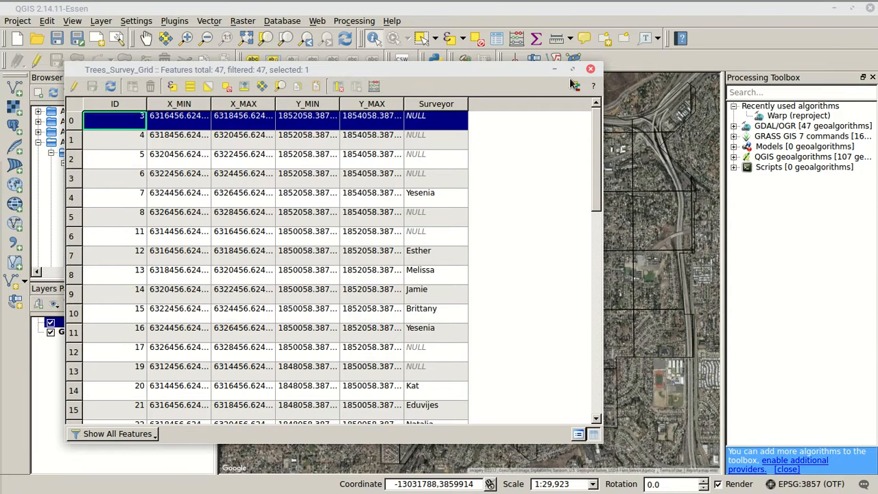
left_click(590, 68)
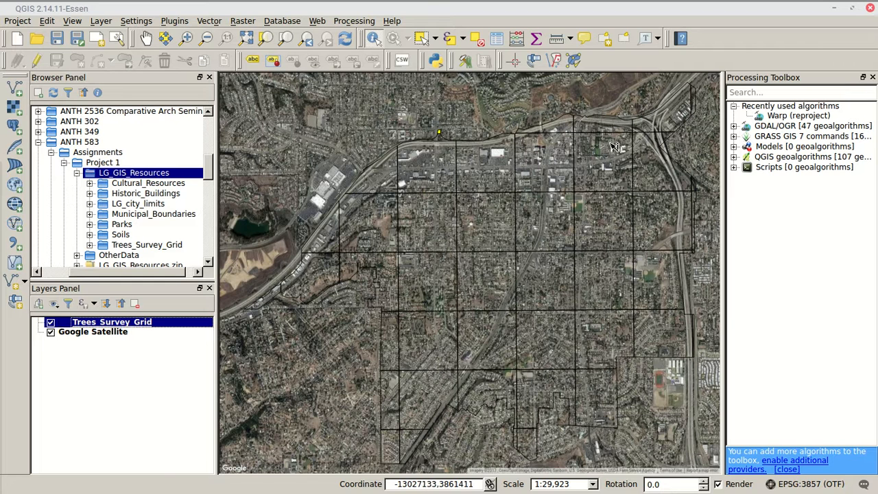
Set the border color of the Trees_Survey_Grid simple fill to white (#ffffff) and apply the style
left_click(186, 38)
left_click_drag(563, 126, 637, 198)
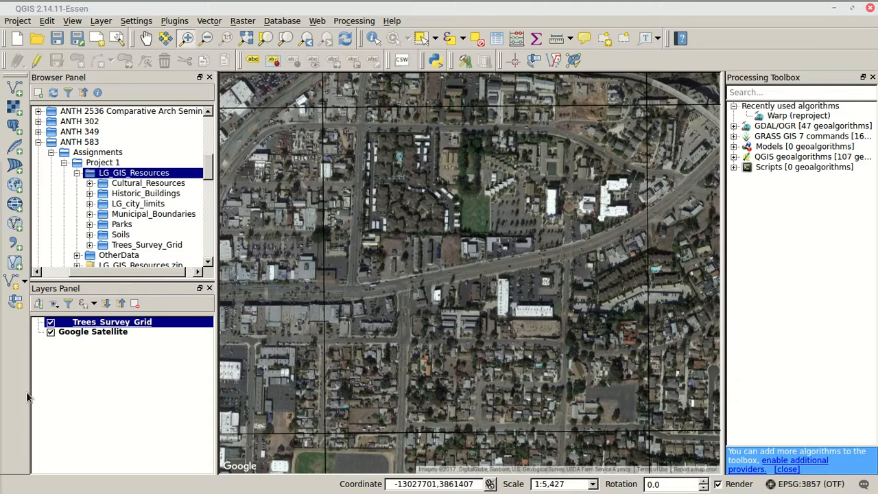
left_click(110, 325)
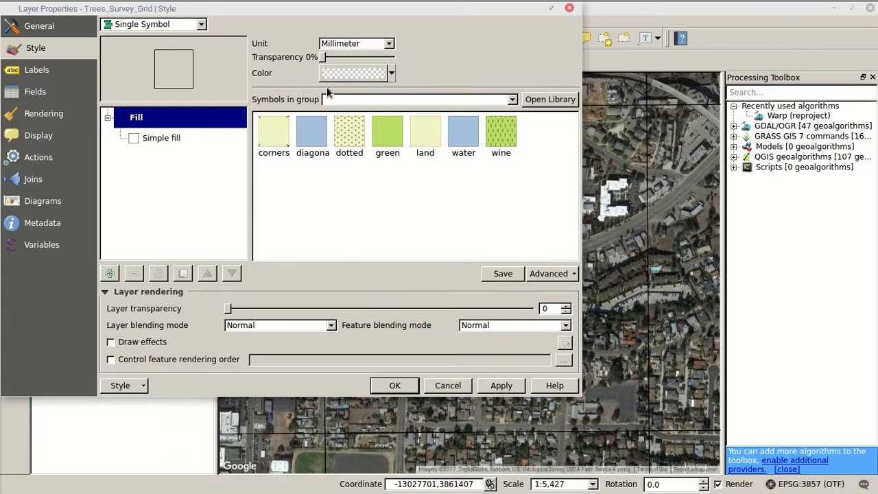
left_click(172, 138)
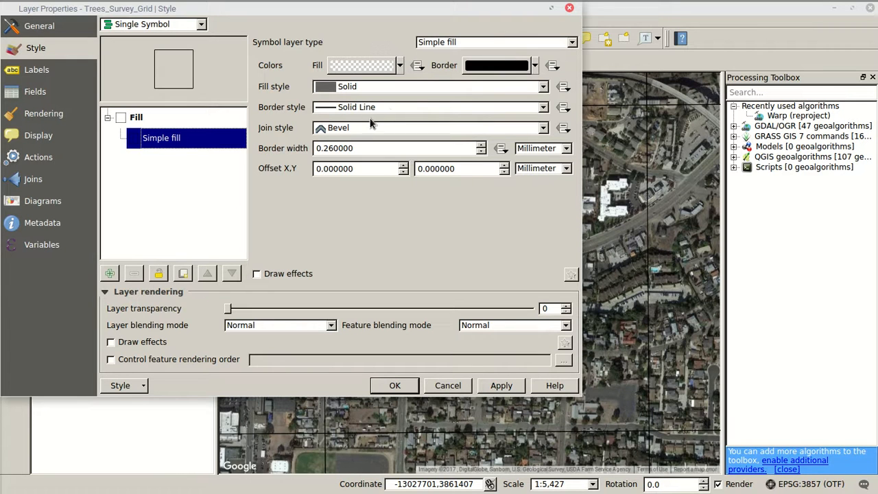
left_click(520, 71)
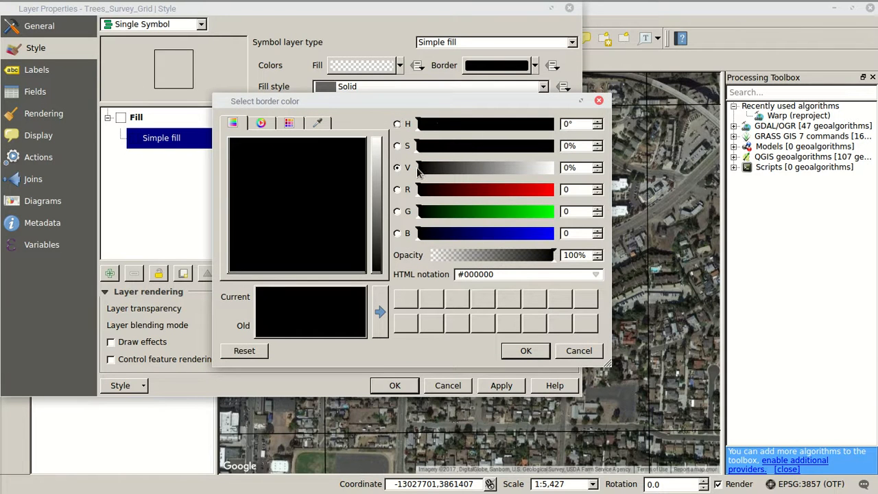
left_click_drag(419, 171, 555, 169)
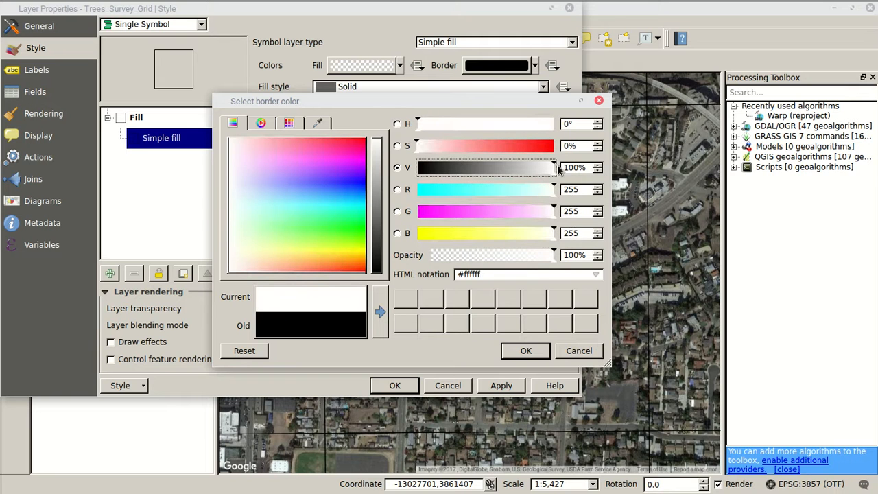
left_click(525, 351)
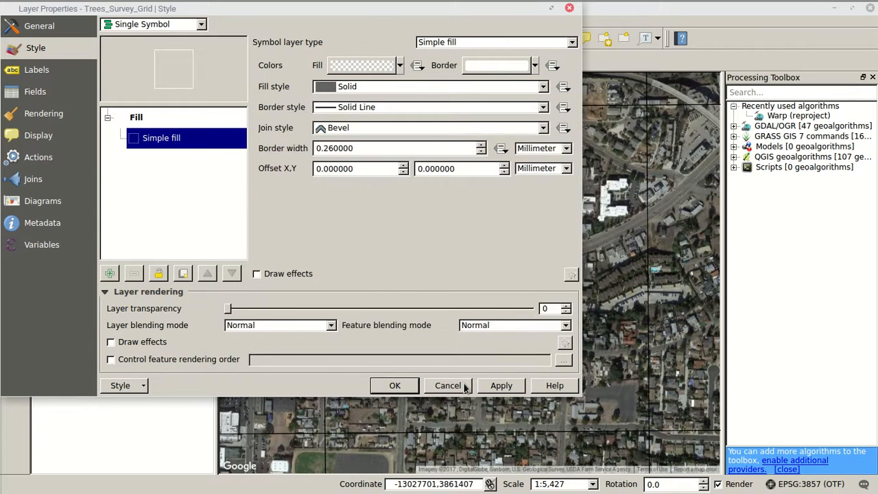
left_click(395, 385)
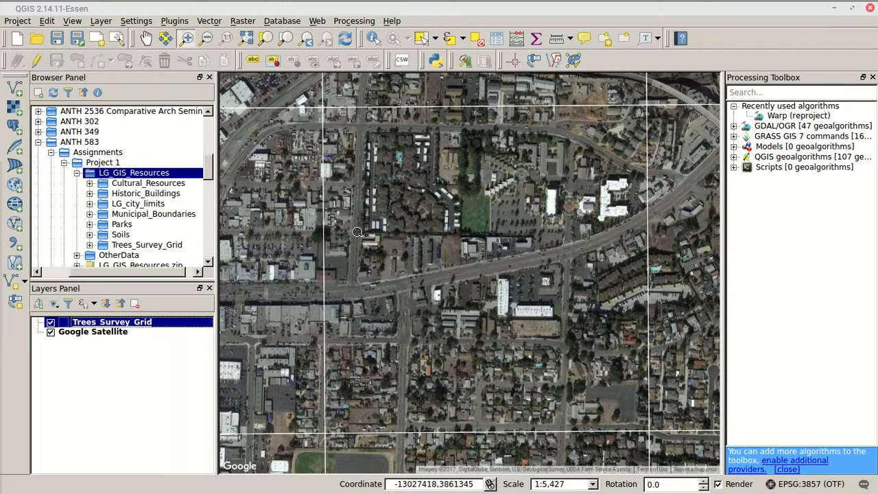
Start a new point shapefile layer and set its coordinate reference system to WGS 84 / Pseudo Mercator (EPSG:3857)
left_click(104, 22)
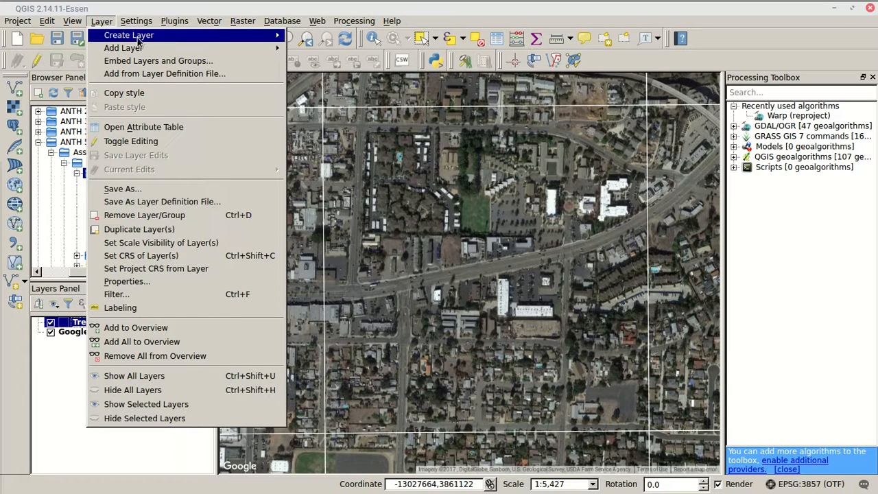
mouse_move(213, 38)
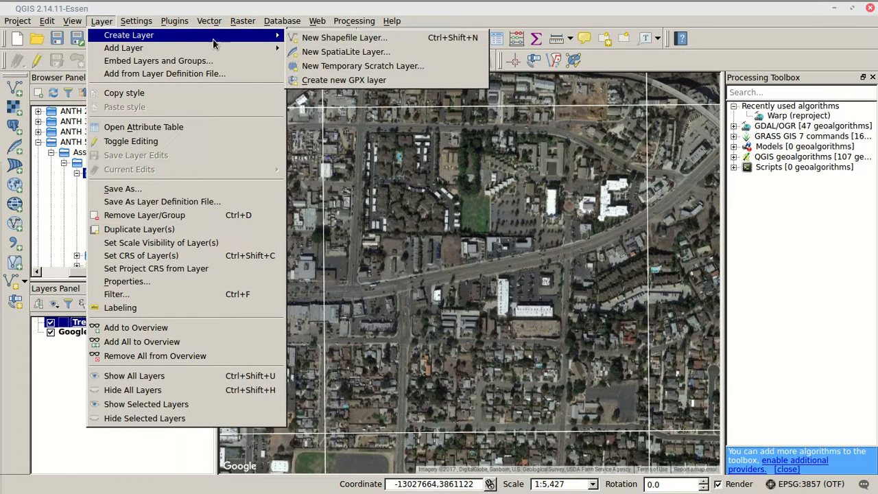
left_click(314, 39)
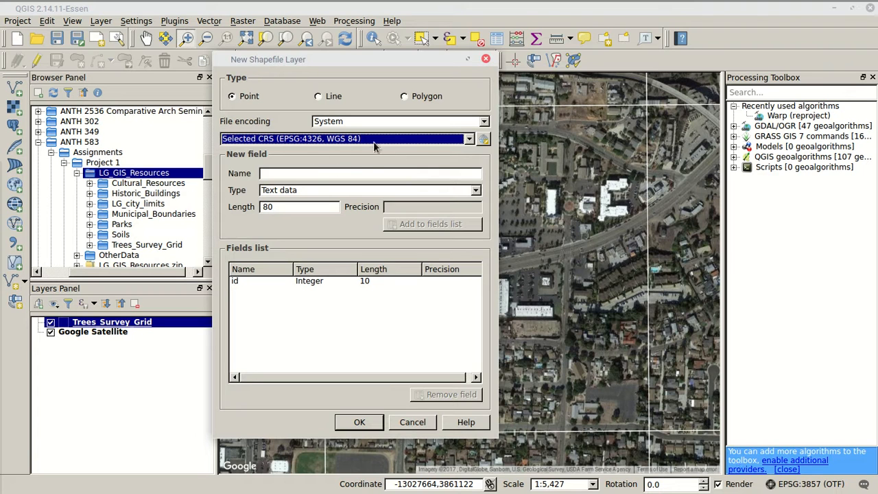
left_click(485, 139)
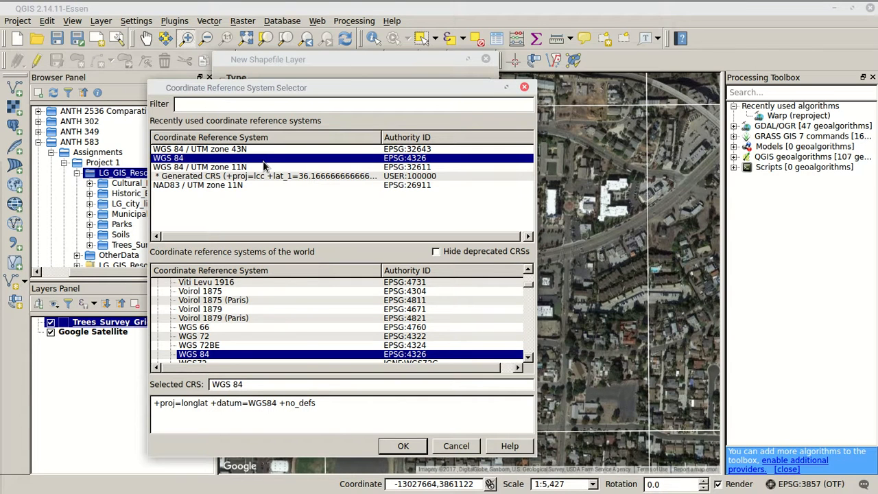
type("pseuf")
key("BackSpace")
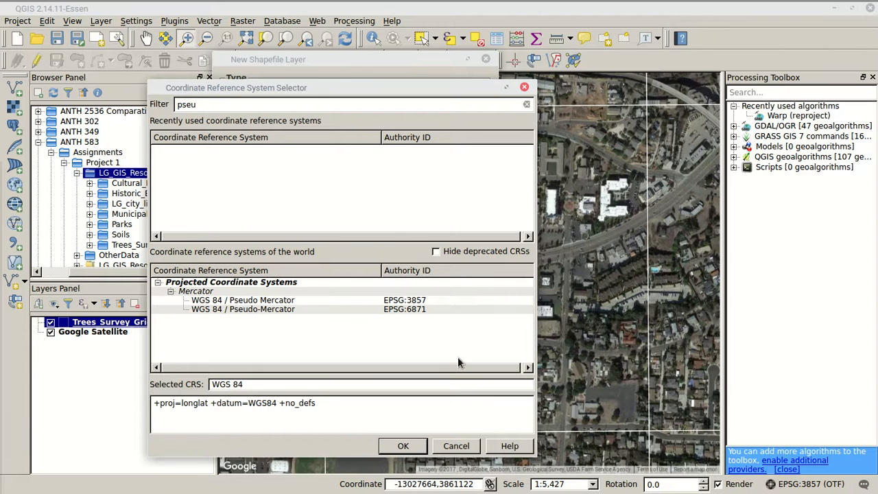
left_click(257, 302)
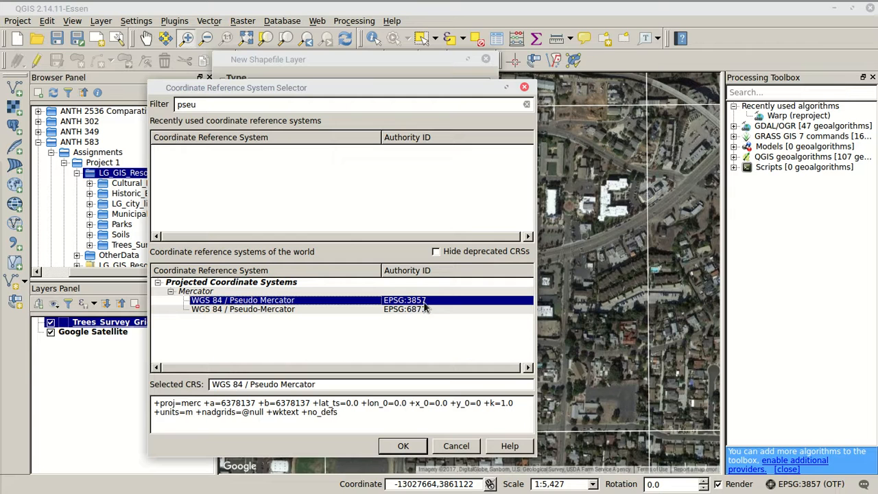
left_click(412, 445)
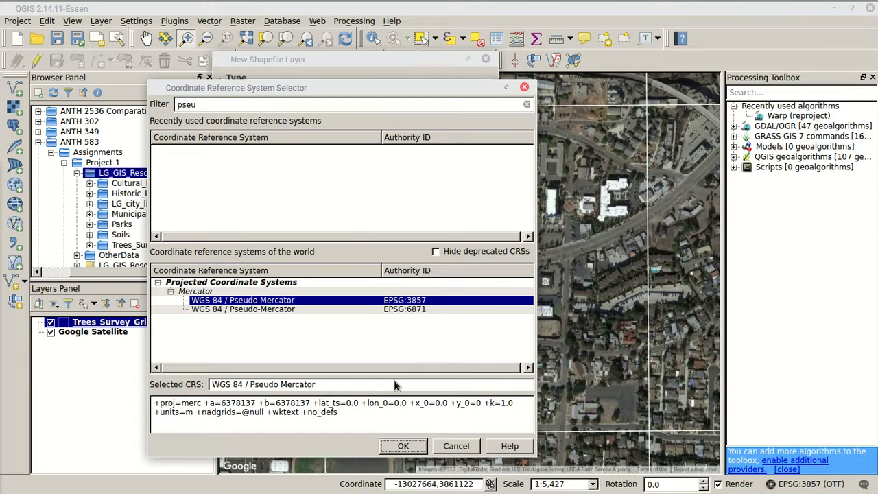
left_click(403, 446)
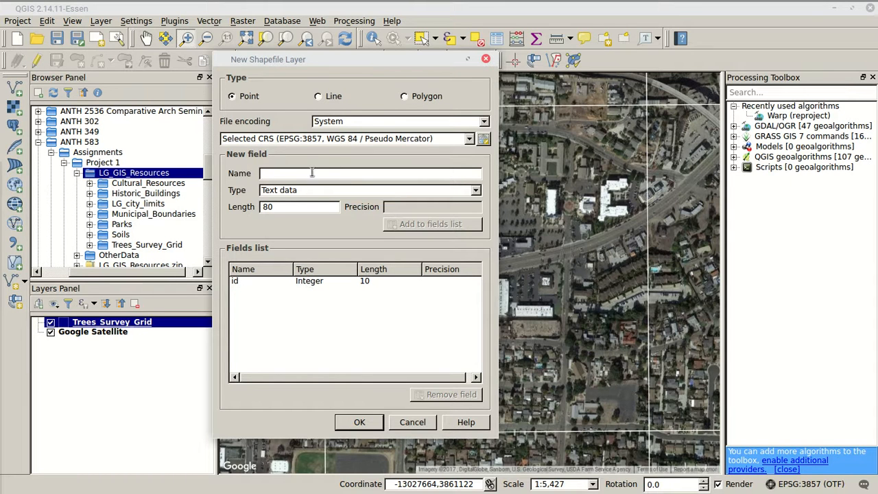
Add a whole number field named t_size with length 10 to the new shapefile's fields
mouse_move(282, 5)
type("t_size")
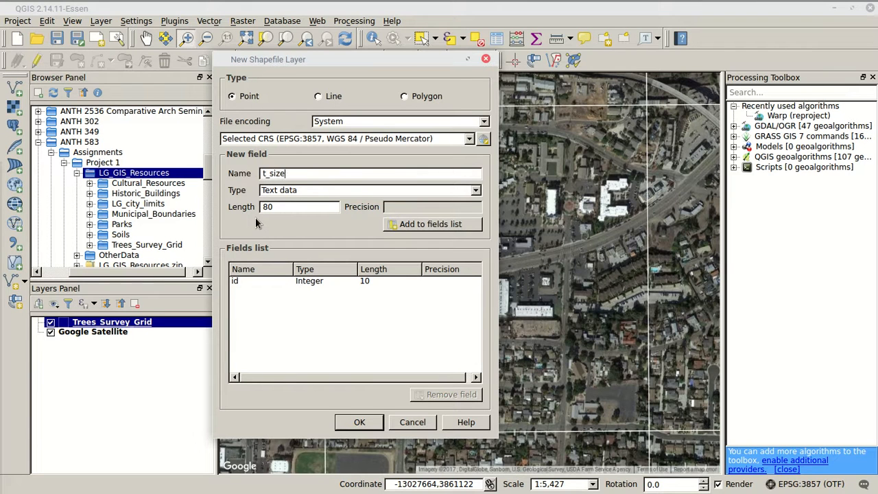
left_click(475, 191)
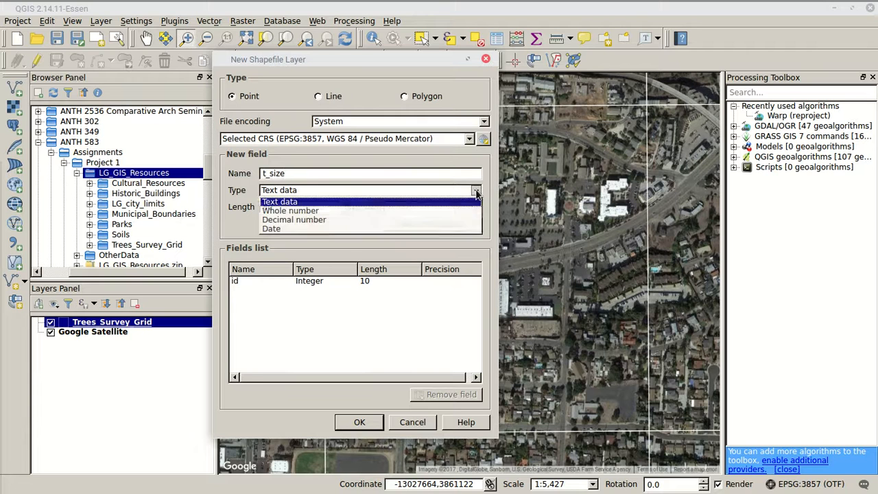
left_click(323, 211)
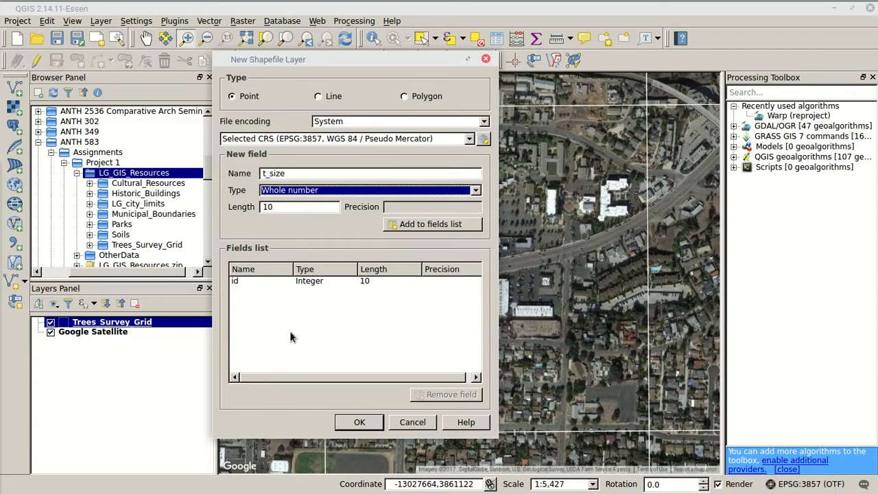
left_click(415, 224)
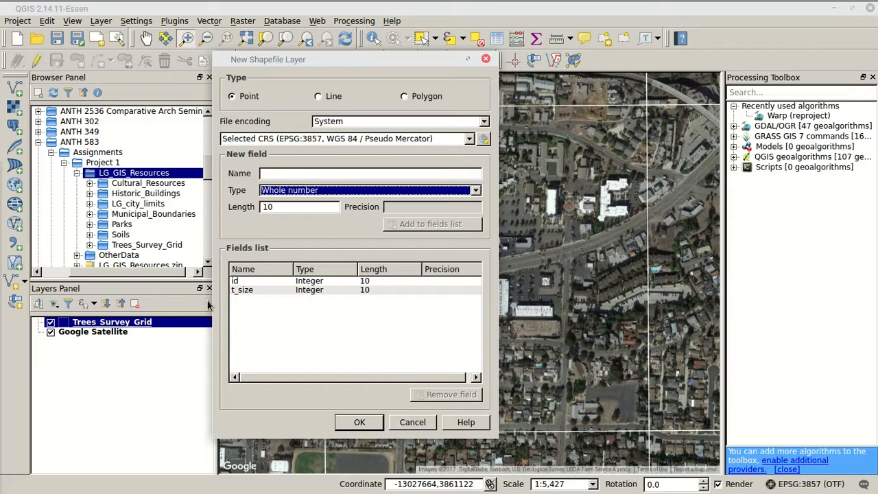
Add a text data field named t_type with length 10 to the new shapefile's fields
left_click(290, 171)
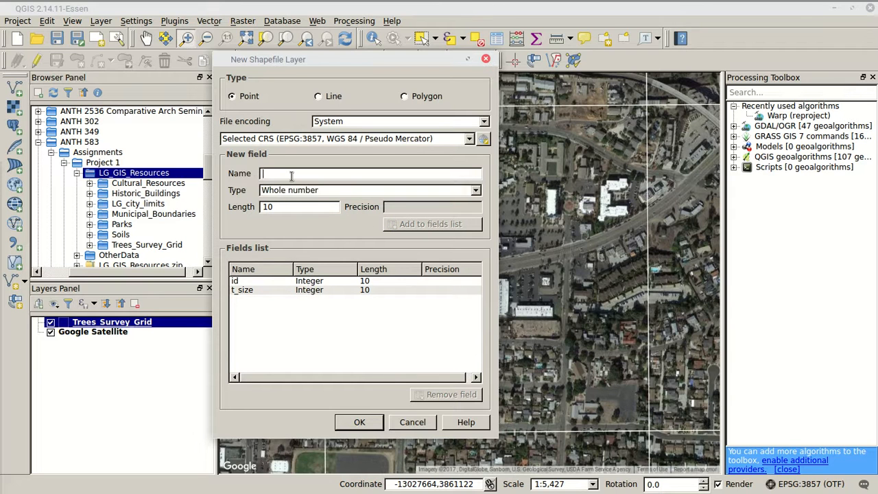
type("t_")
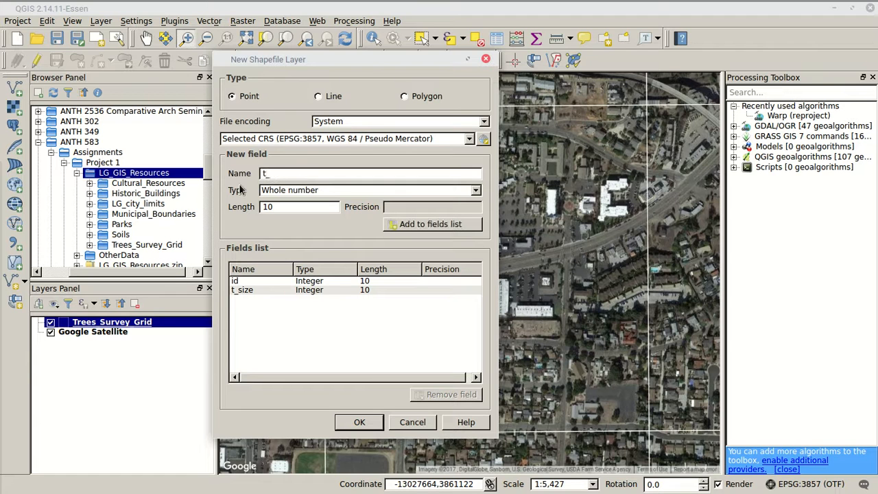
type("type")
left_click(476, 192)
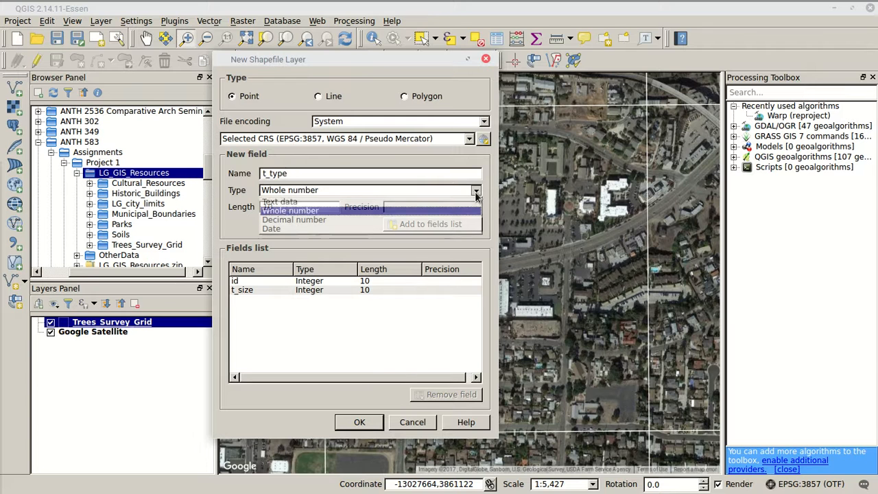
left_click(287, 201)
left_click(286, 206)
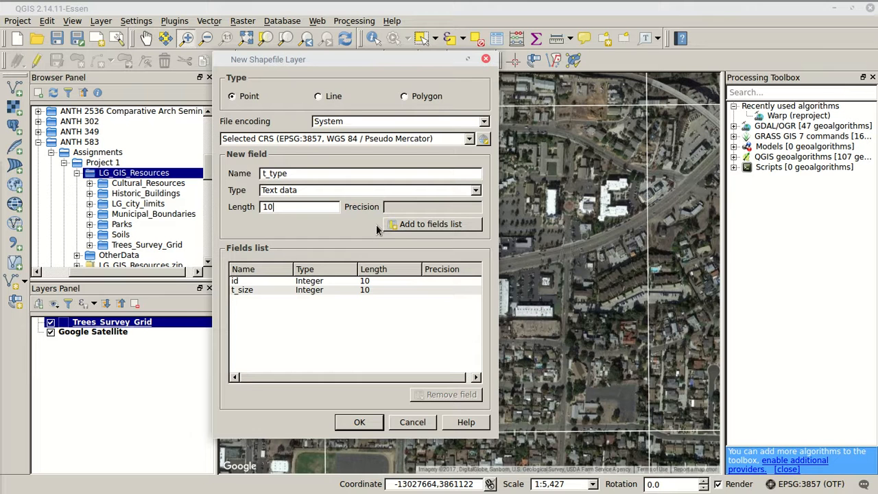
left_click(445, 229)
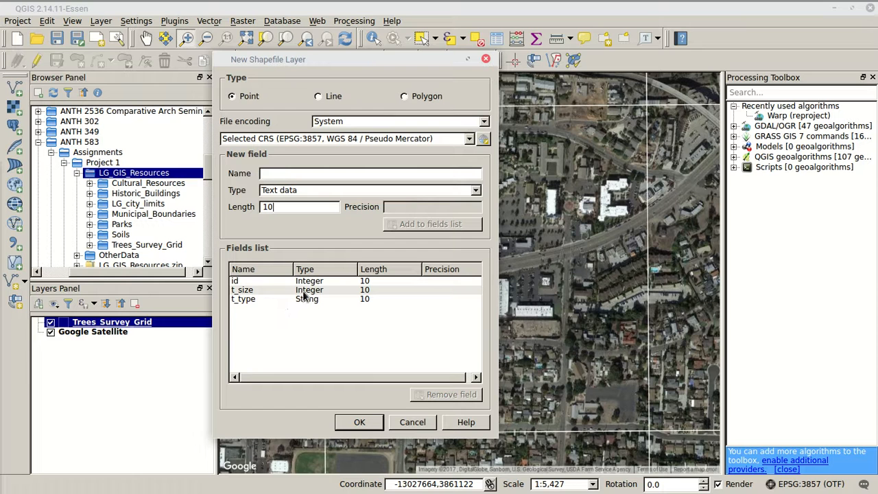
Create a My_trees folder inside LG_GIS_Resources and save the new shapefile in it as My_trees
left_click(359, 422)
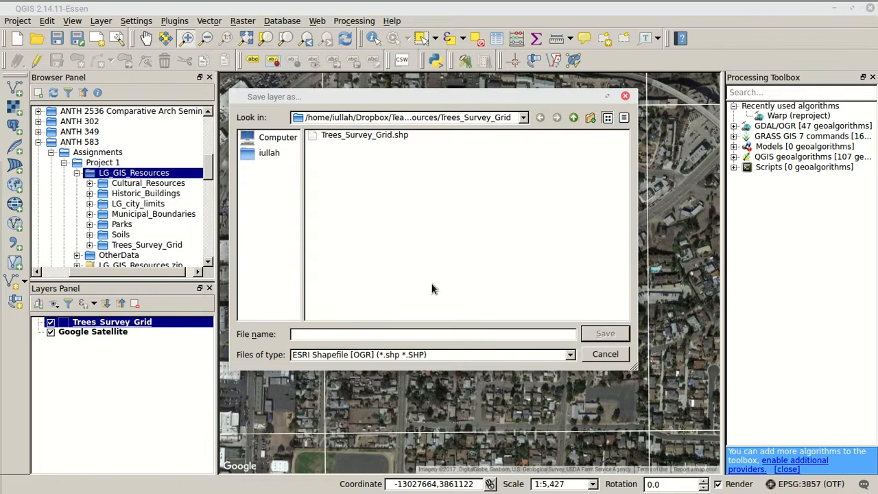
left_click(573, 117)
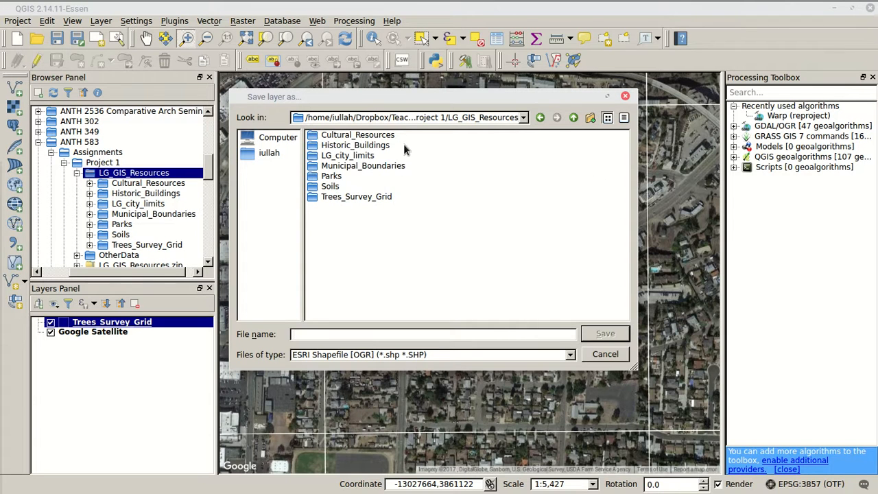
left_click(591, 118)
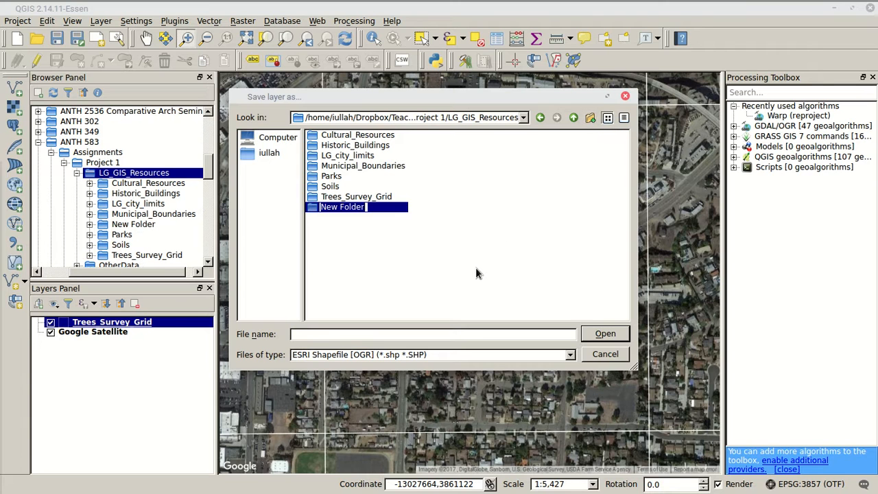
type("My_trees")
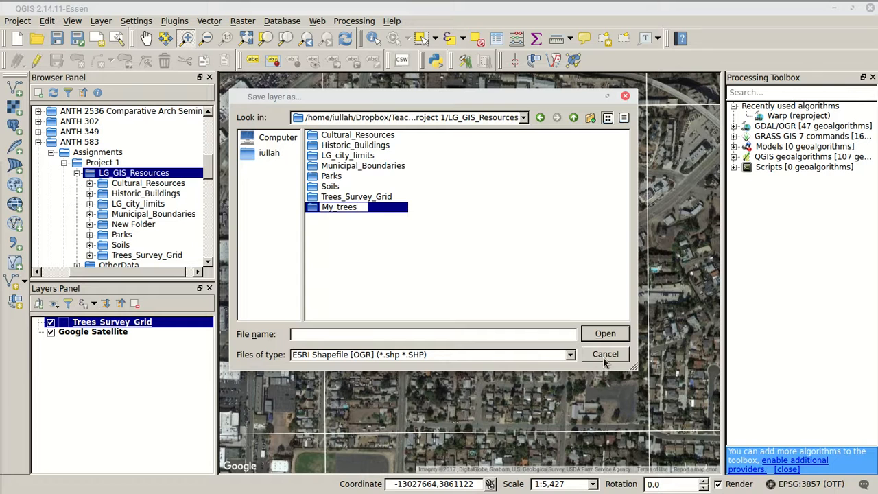
left_click(604, 333)
left_click(385, 332)
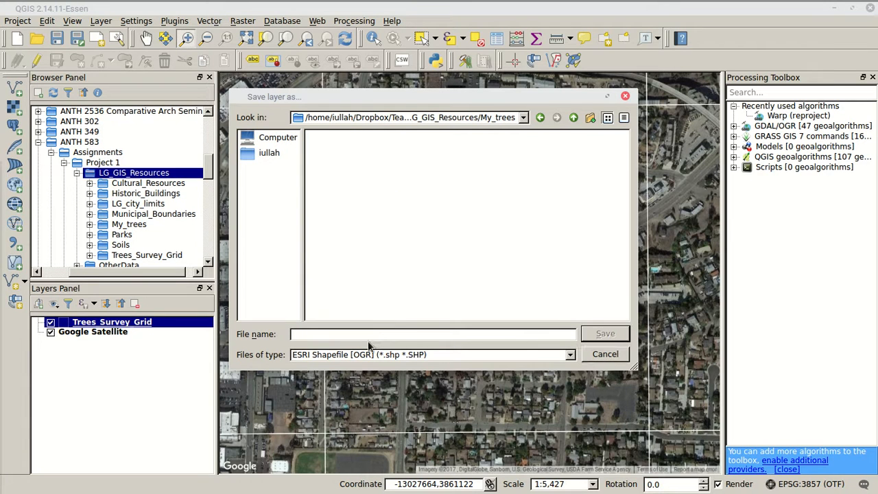
type("My_trees")
left_click(602, 334)
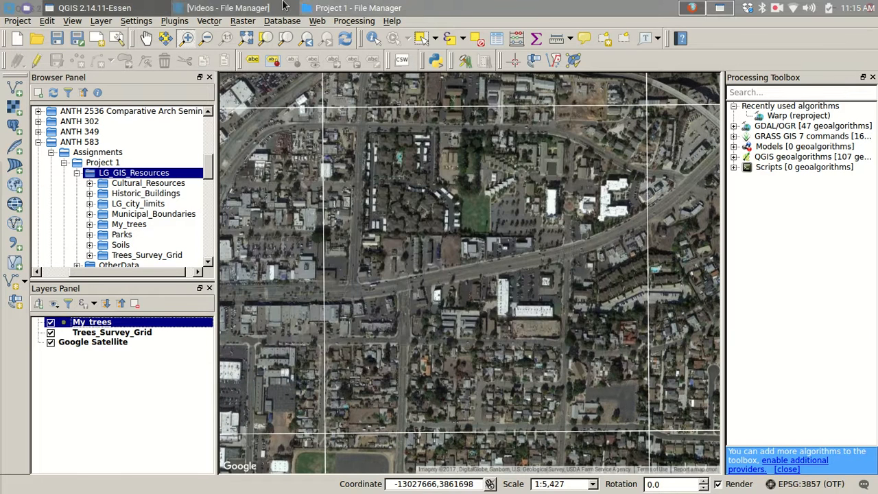
Switch to the File Manager, inspect the shapefile's component files in LG_GIS_Resources/My_trees, and return to QGIS
left_click(353, 7)
double_click(187, 94)
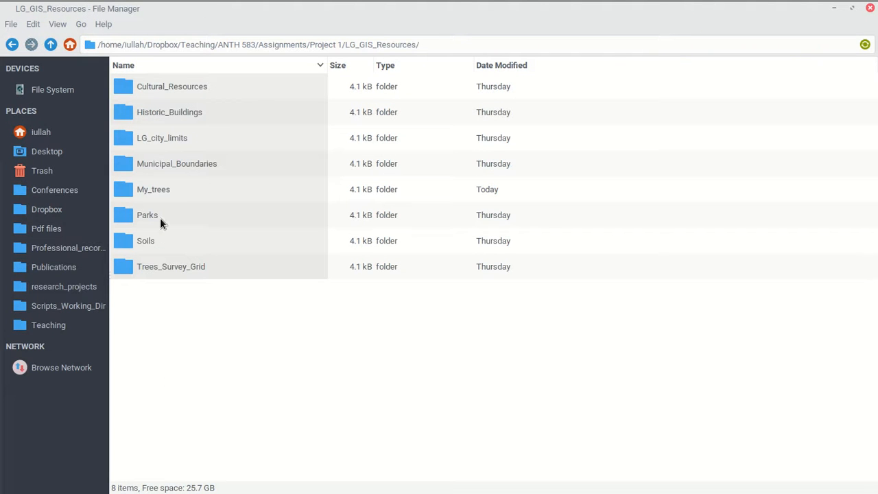
left_click(157, 190)
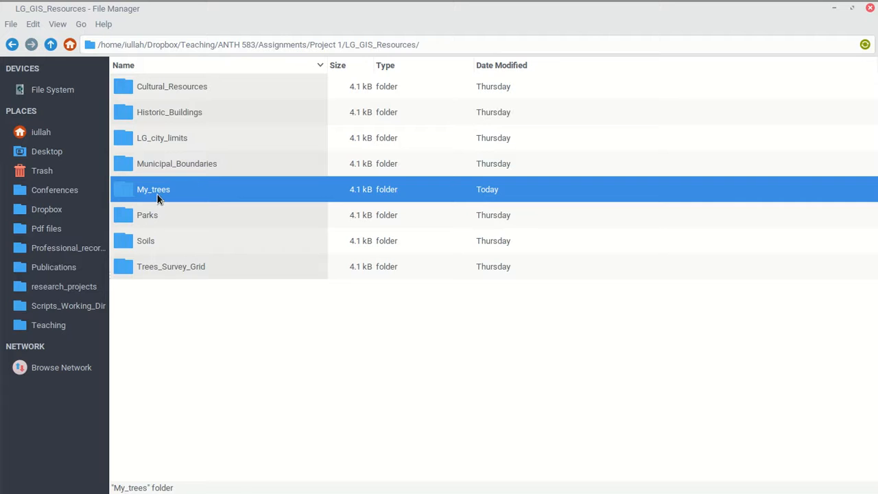
double_click(157, 194)
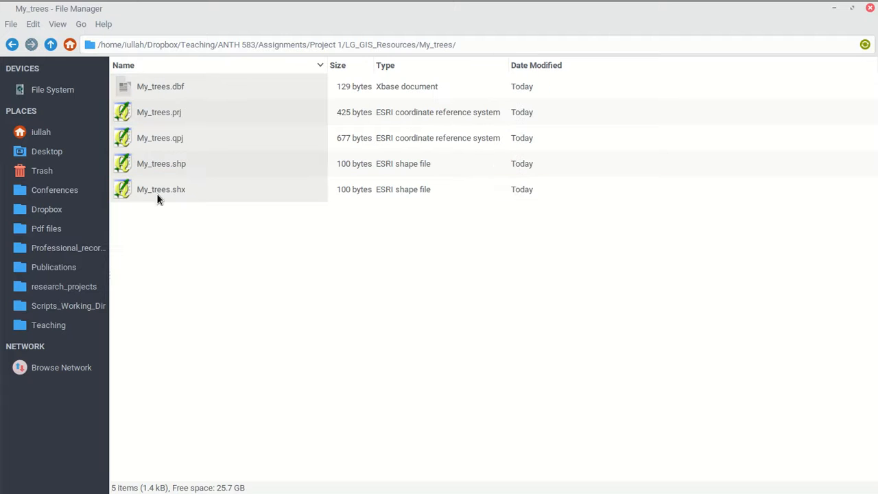
left_click(186, 166)
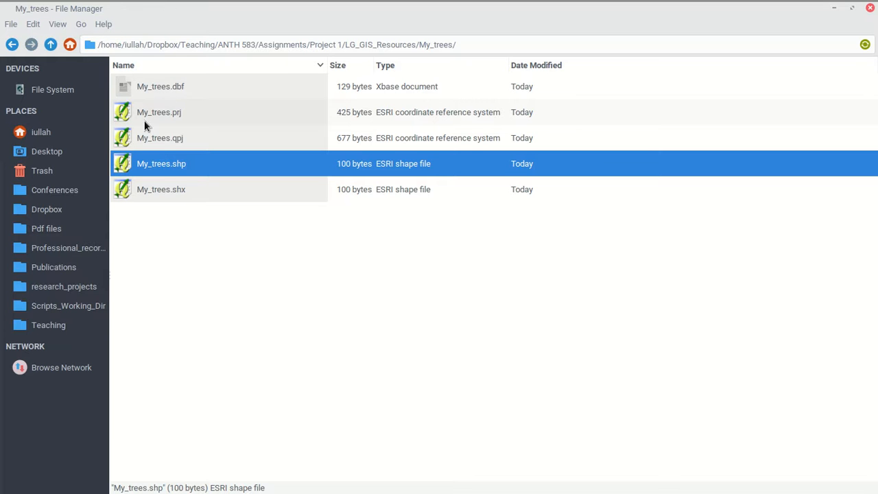
left_click(834, 8)
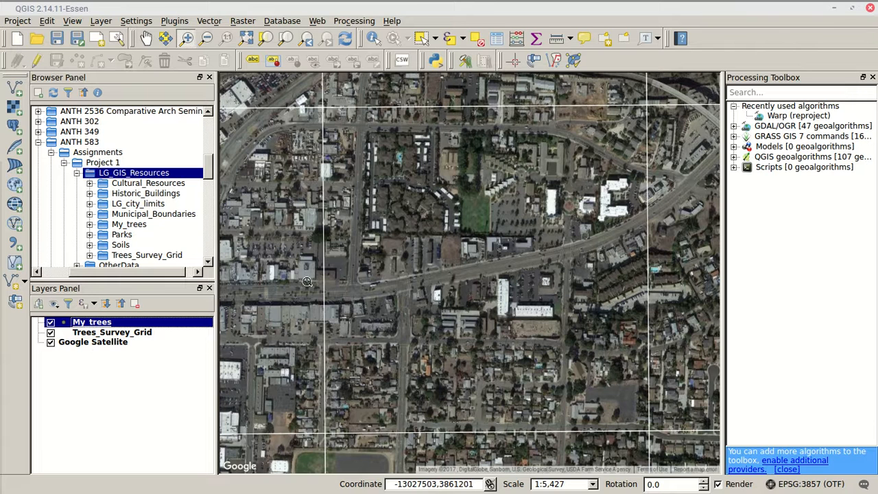
Start editing My_trees and add a tree point near the survey cell's northwest corner with id 1, t_size 1 and t_type palm
left_click(37, 62)
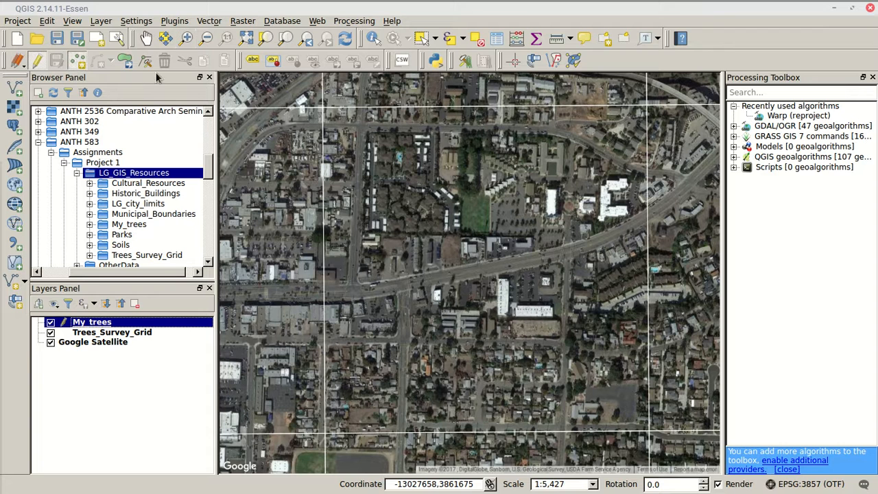
left_click(186, 37)
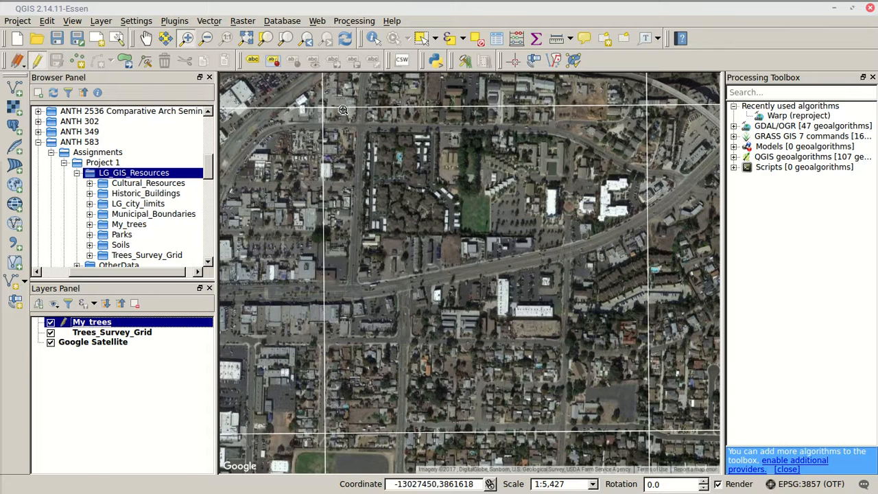
left_click_drag(322, 108, 419, 206)
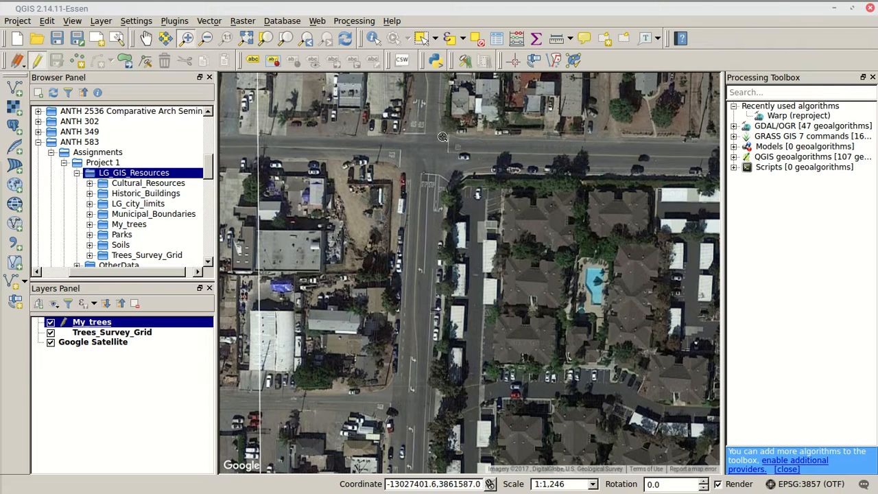
left_click(147, 38)
left_click_drag(460, 138, 445, 179)
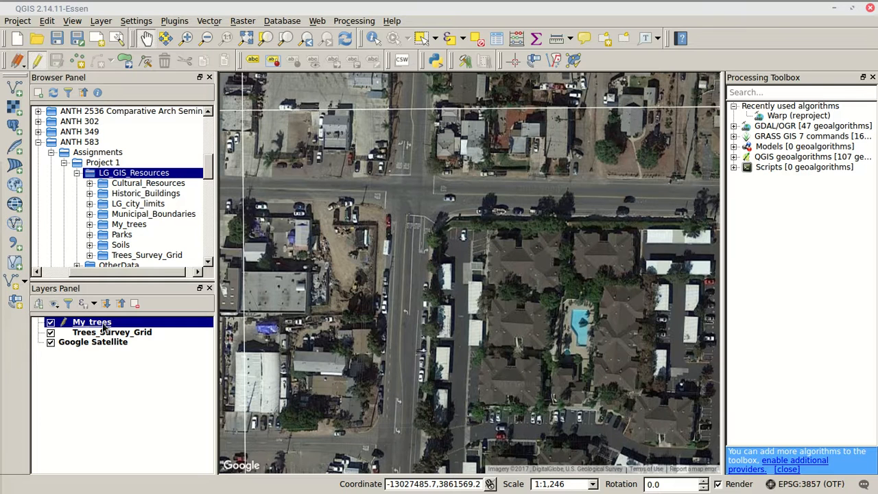
left_click(79, 60)
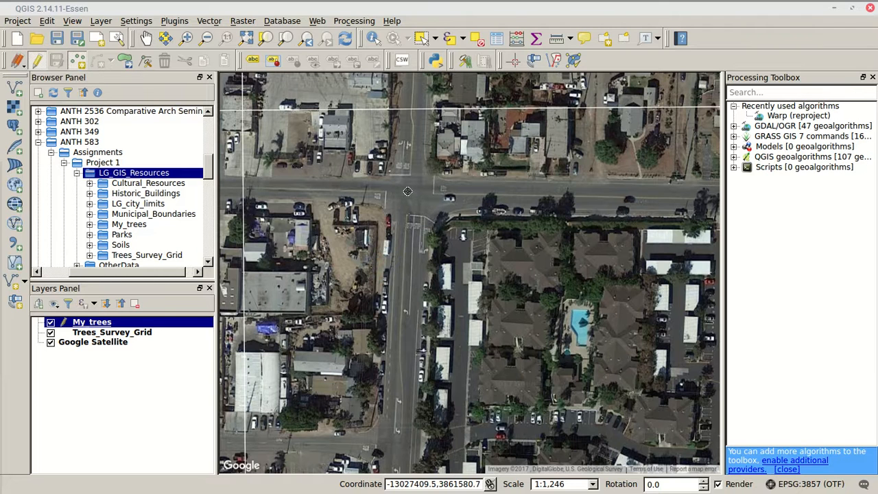
left_click(271, 158)
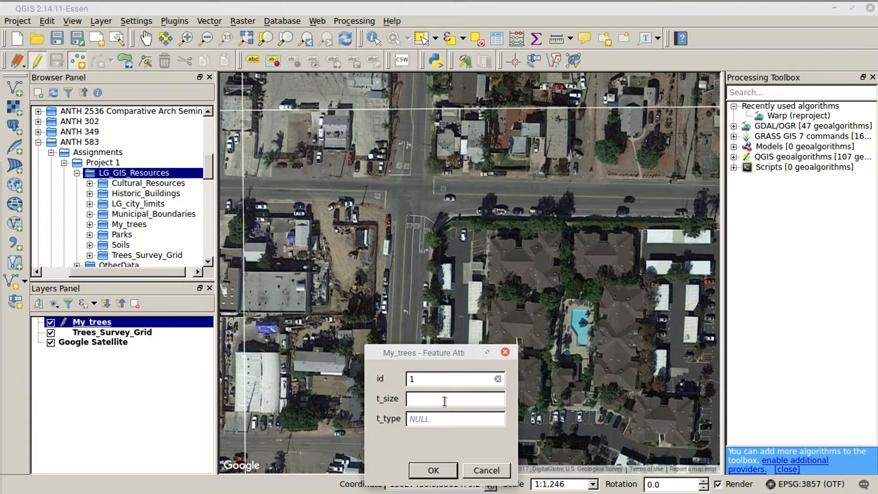
left_click(449, 414)
type("palm")
left_click(432, 470)
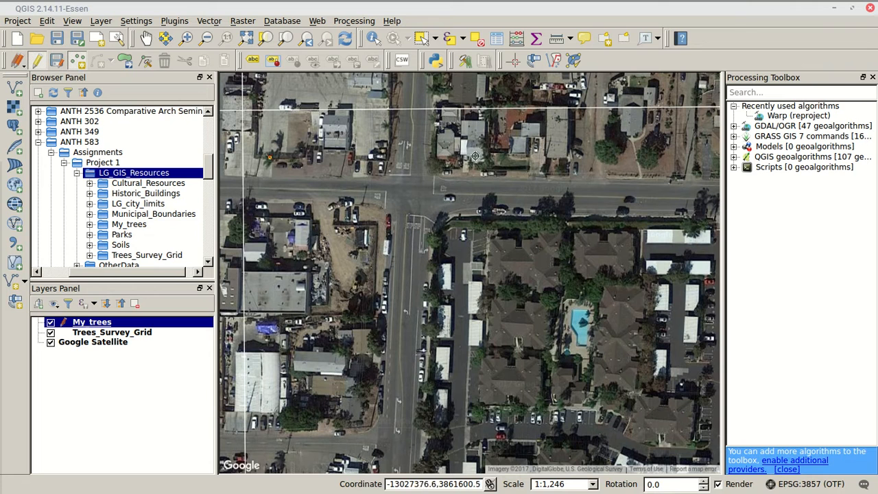
Add a tree point at the northeast corner of the street intersection with id 2, t_size 1 and t_type conif
left_click(432, 164)
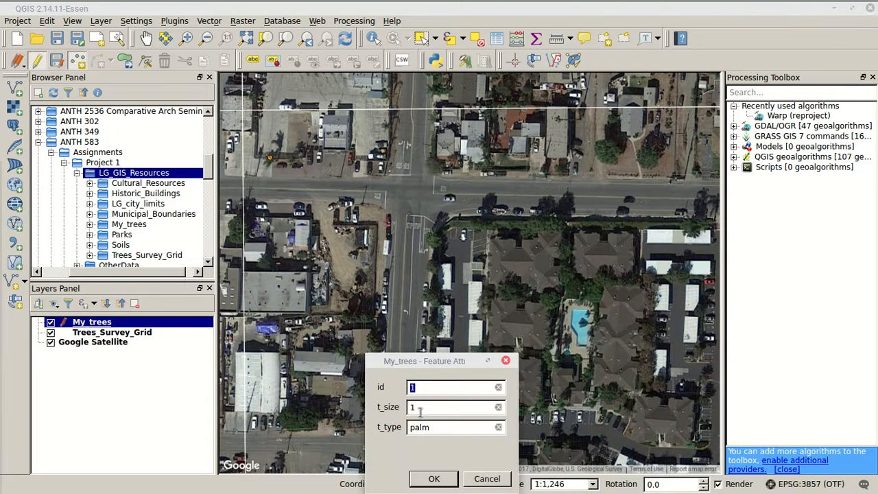
left_click_drag(440, 361, 404, 214)
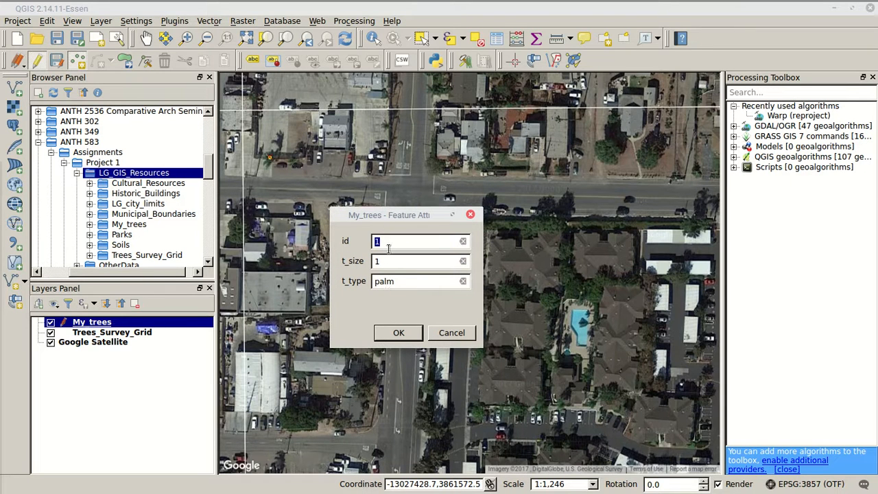
type("2")
double_click(396, 263)
double_click(383, 282)
type("conif")
left_click(397, 332)
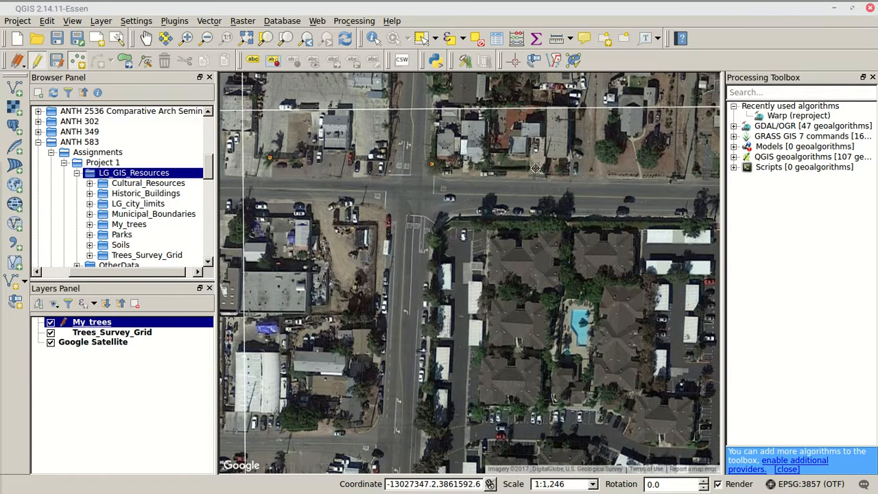
Add two conif tree points of t_size 2, ids 3 and 4, on the trees in the yard north of the road, east of point 2
left_click(606, 150)
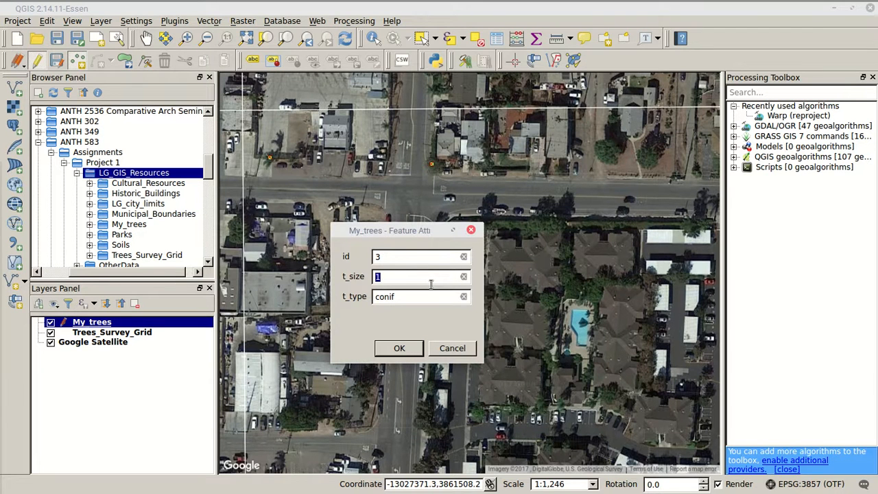
left_click(401, 348)
left_click(633, 192)
type("4")
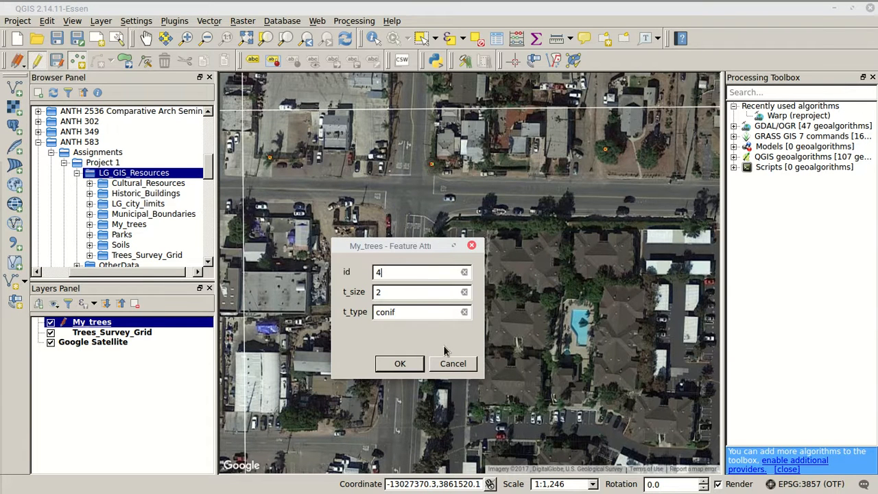
left_click(419, 362)
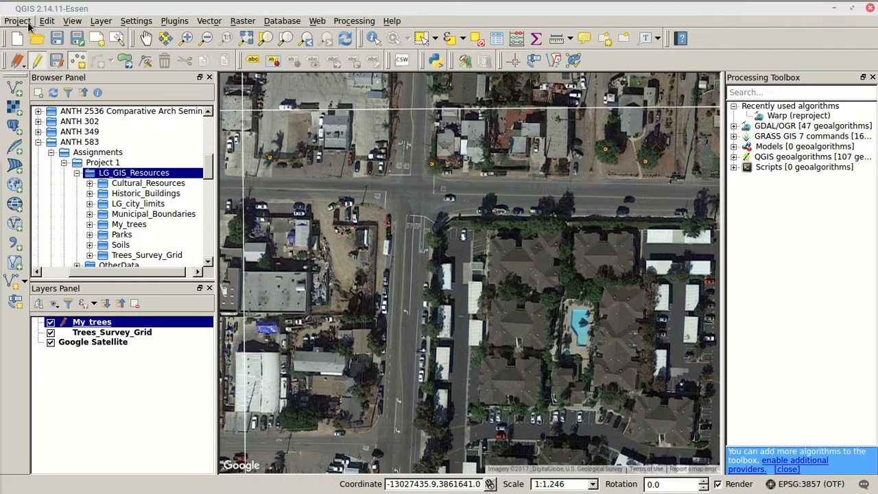
Review the Digitizing options for reusing last entered attribute values and accept the settings
left_click(138, 23)
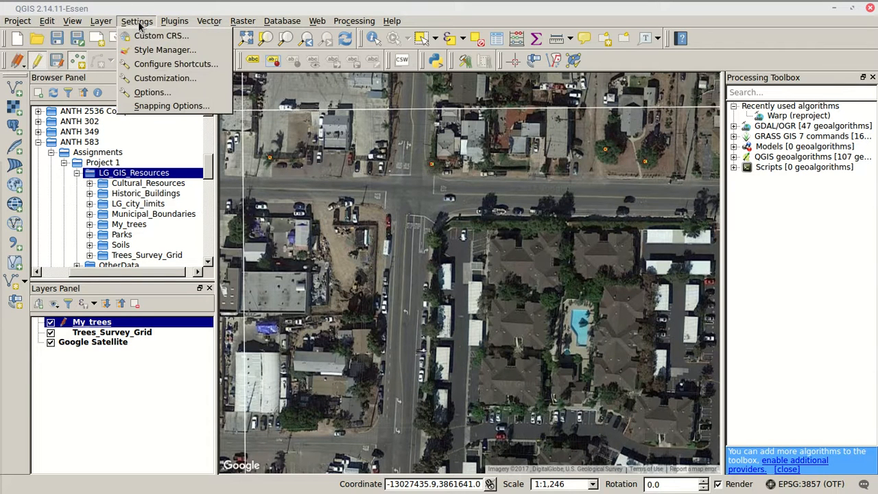
left_click(171, 96)
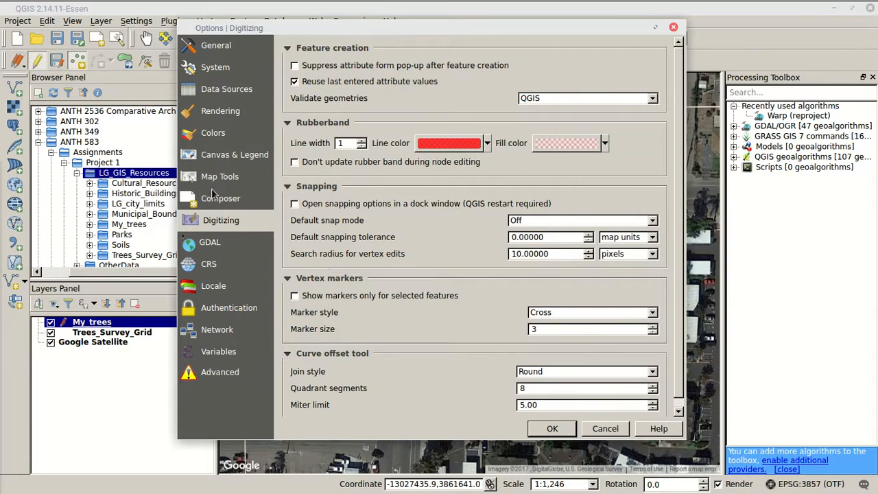
left_click(212, 52)
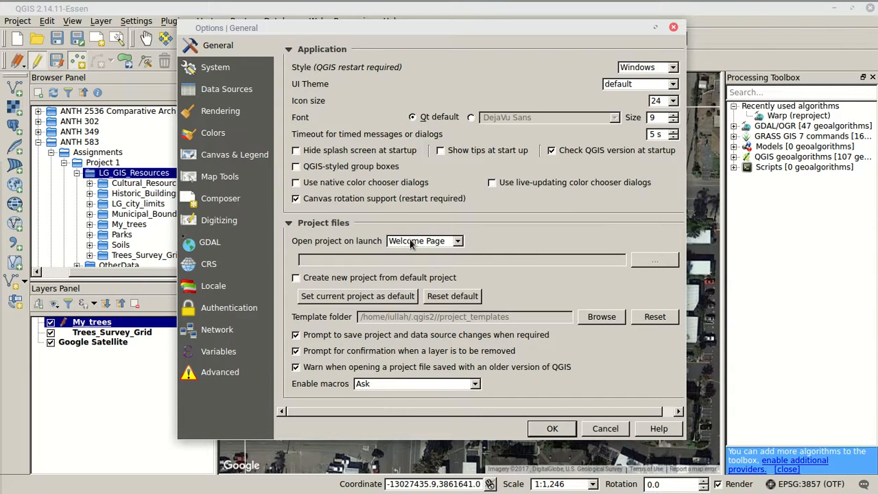
left_click(250, 68)
left_click(244, 91)
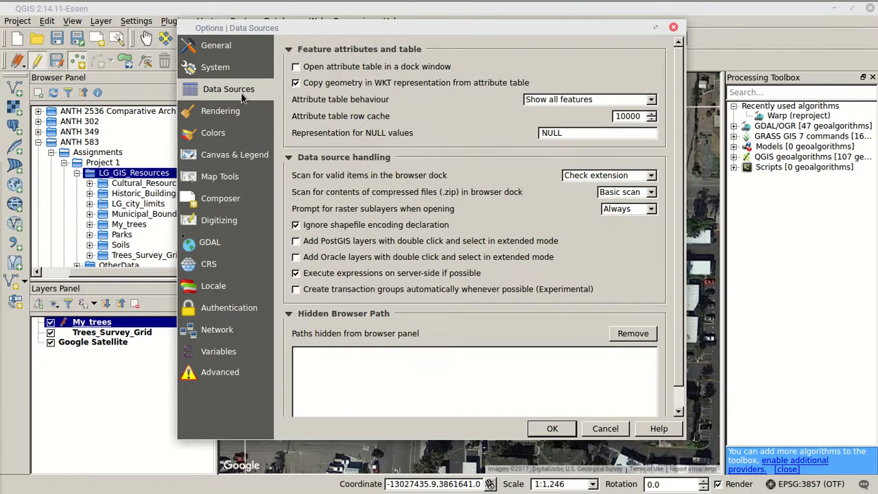
left_click(239, 223)
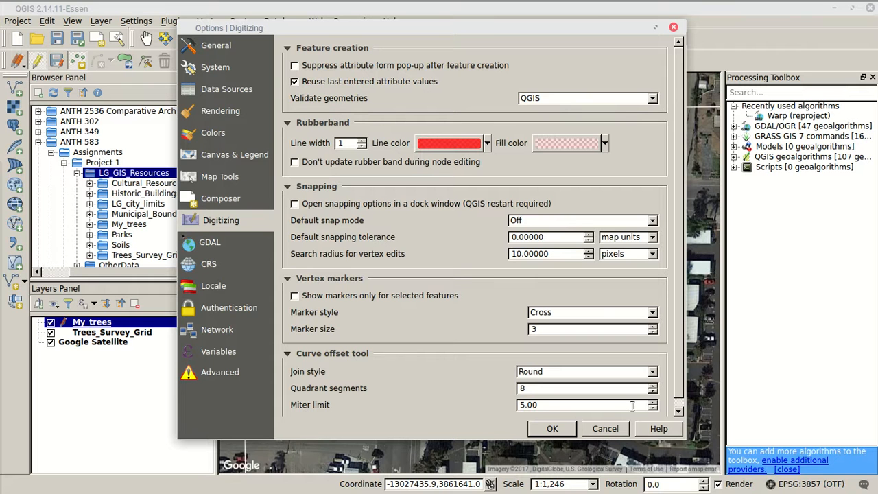
left_click(554, 428)
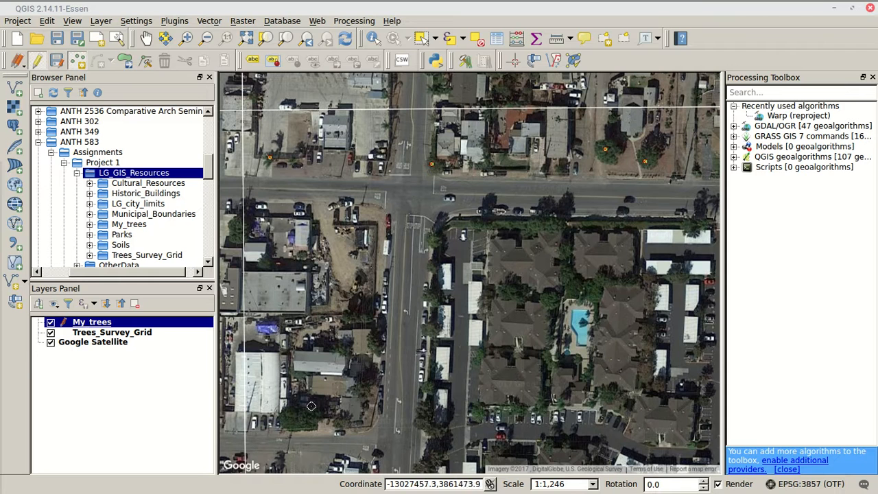
Add a conif tree point with id 5 and t_size 3 southeast of the large white-roofed building, then save the layer edits and stop editing
left_click(296, 418)
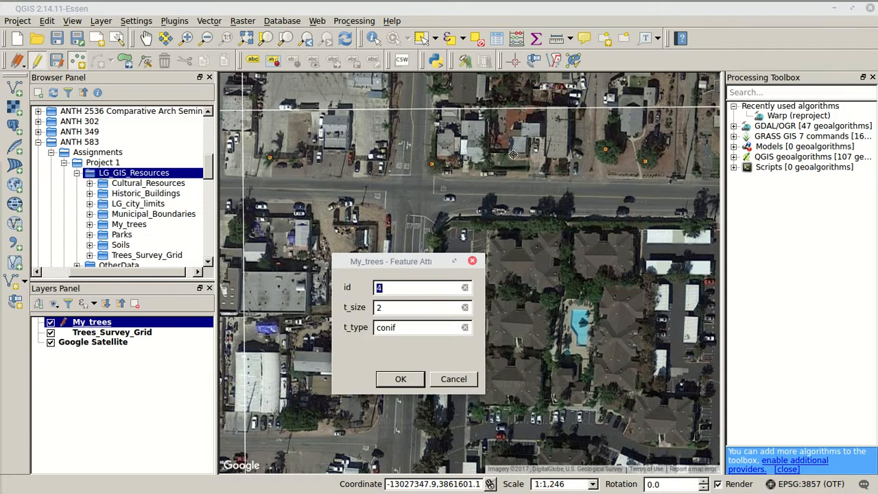
left_click_drag(400, 287, 342, 281)
type("5")
left_click_drag(392, 307, 359, 303)
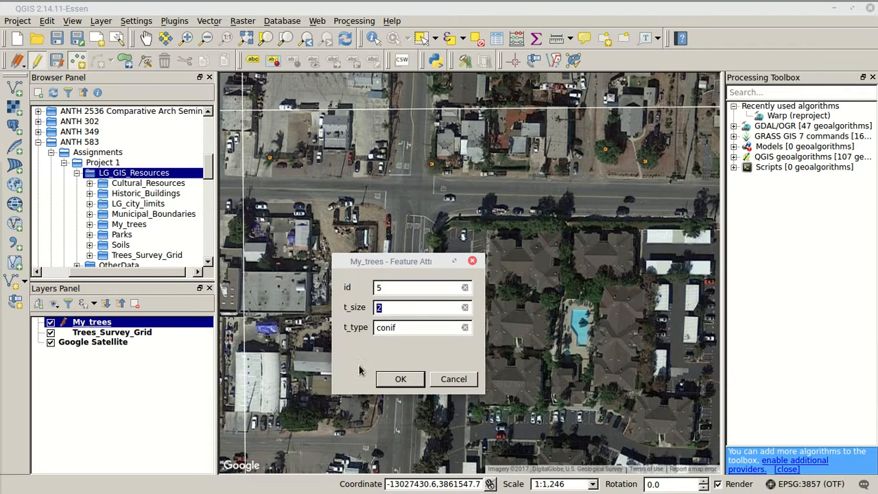
type("3")
left_click(401, 379)
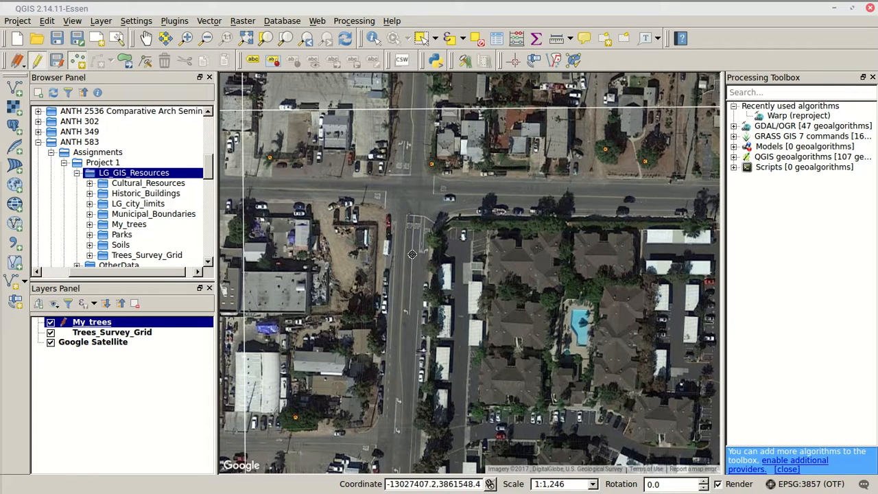
left_click(58, 61)
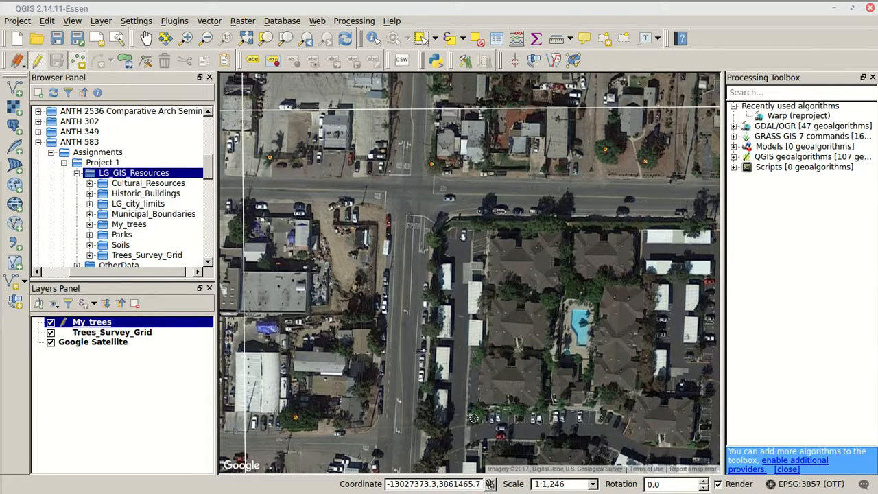
left_click(37, 62)
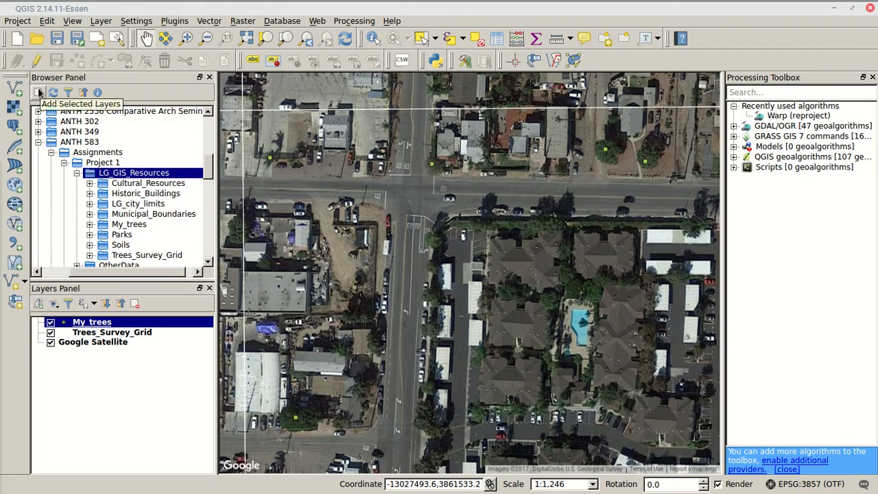
Re-enable editing on My_trees and move the southernmost tree point slightly west with Move Feature(s)
left_click(38, 62)
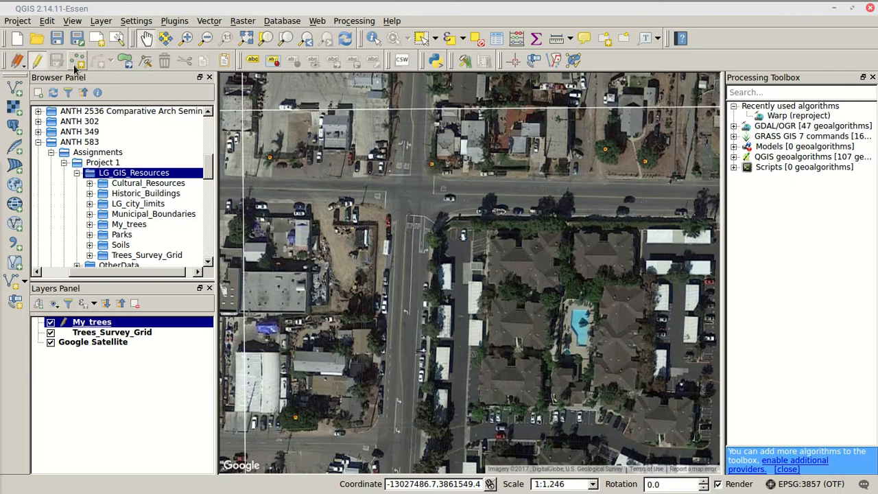
left_click(125, 61)
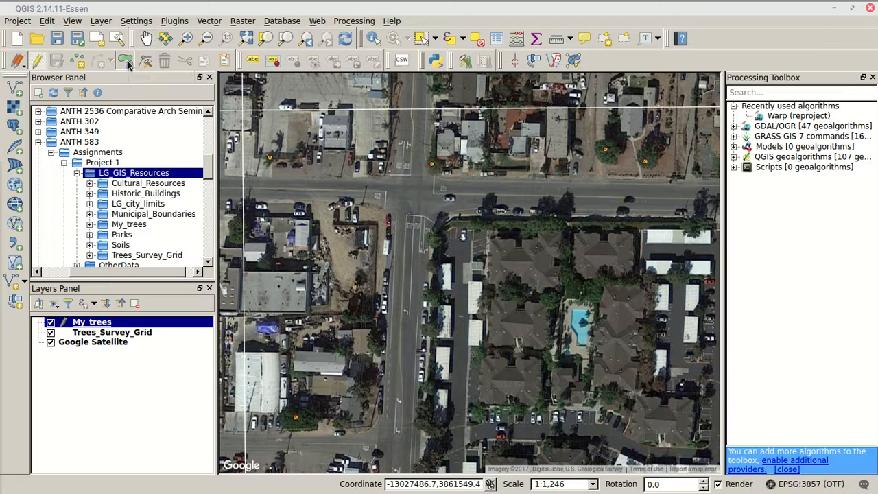
left_click_drag(295, 418, 305, 420)
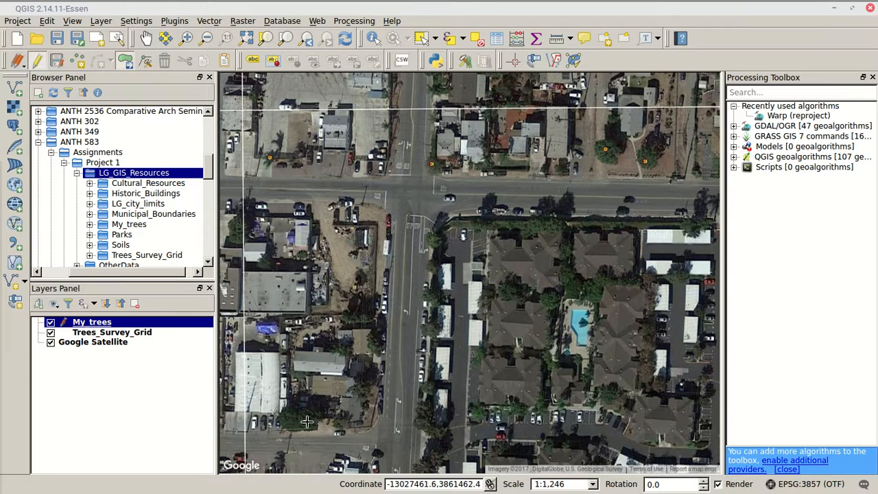
left_click_drag(305, 421, 288, 418)
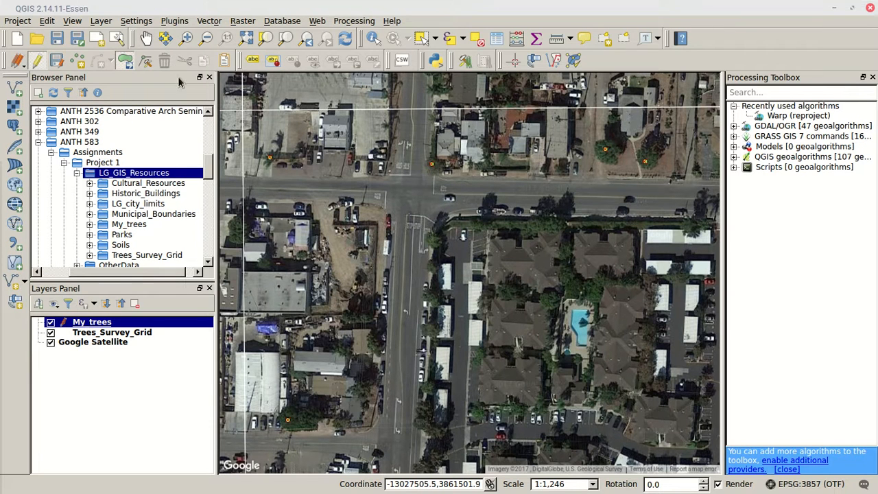
Identify the moved tree point's attributes and try to paste features into My_trees
left_click(379, 40)
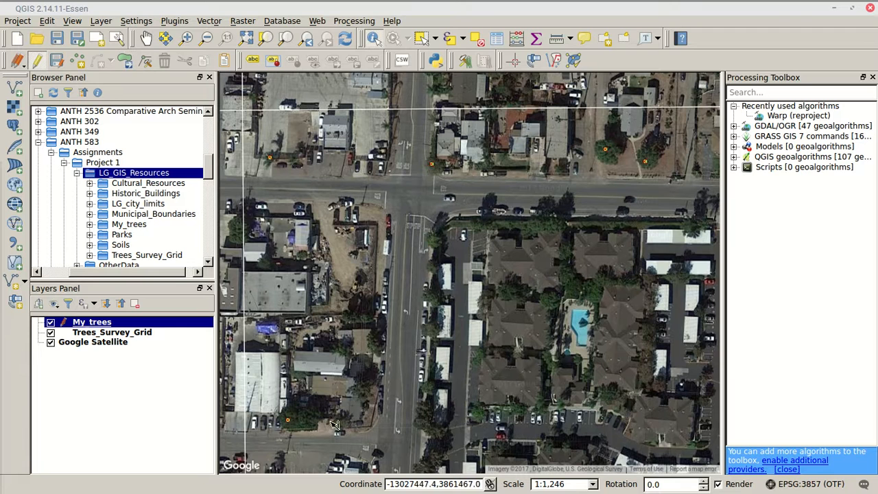
left_click(289, 420)
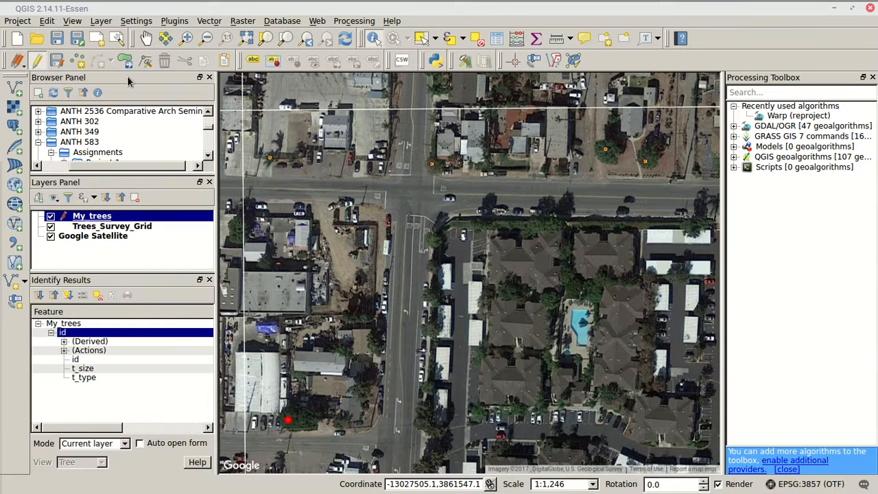
left_click(224, 61)
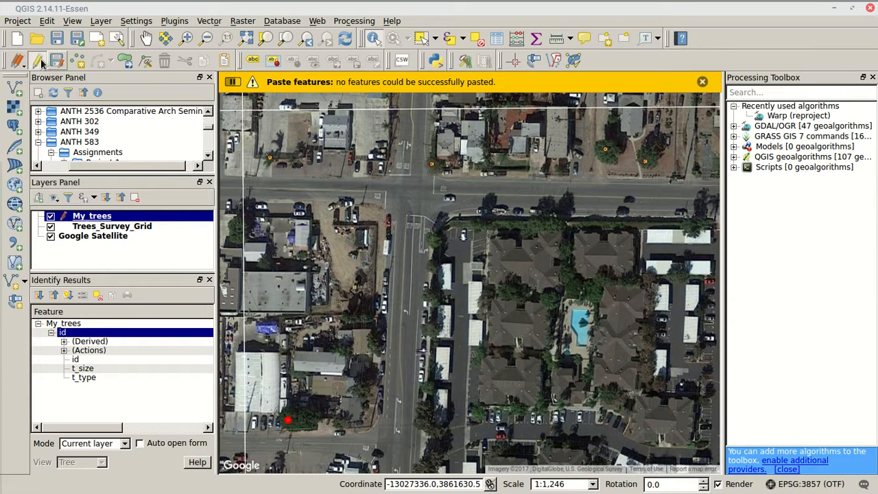
Check the options for saving or rolling back current edits, and stop editing My_trees, discarding the point's move
left_click(18, 60)
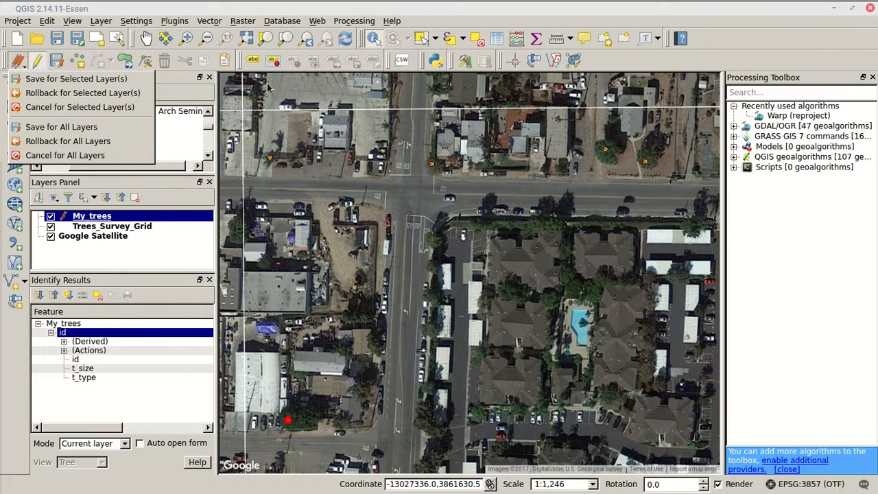
left_click(18, 61)
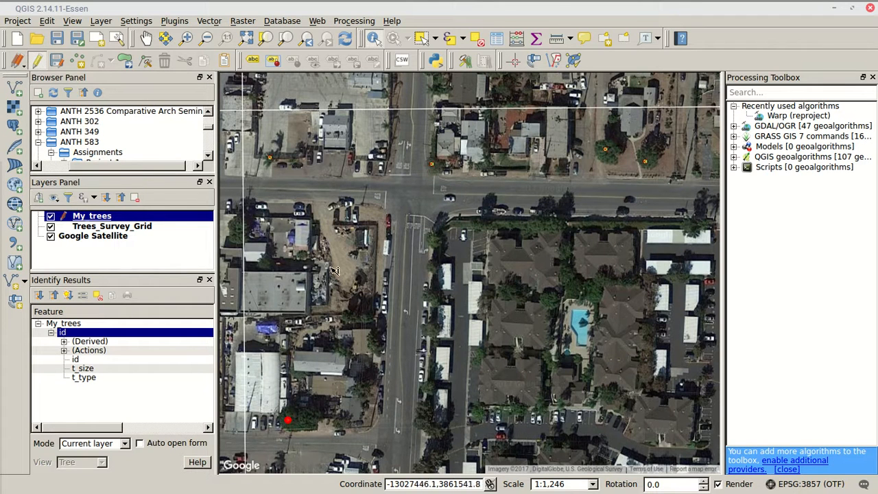
left_click(37, 60)
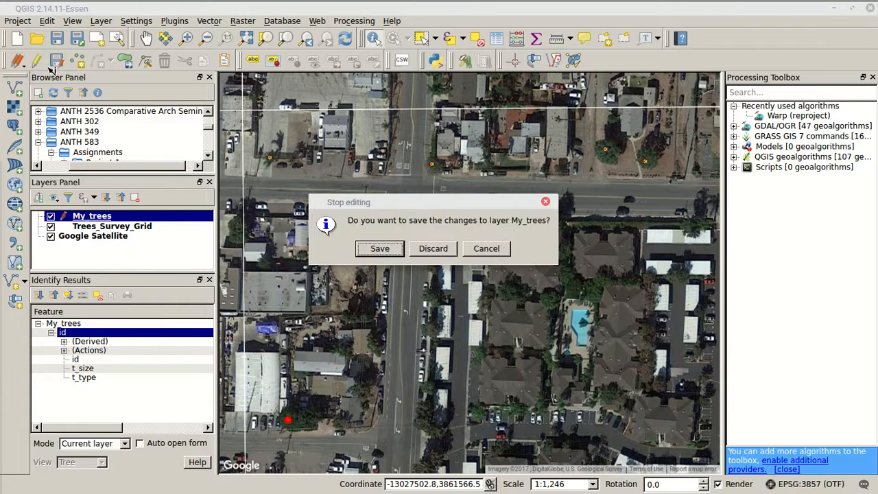
left_click(433, 248)
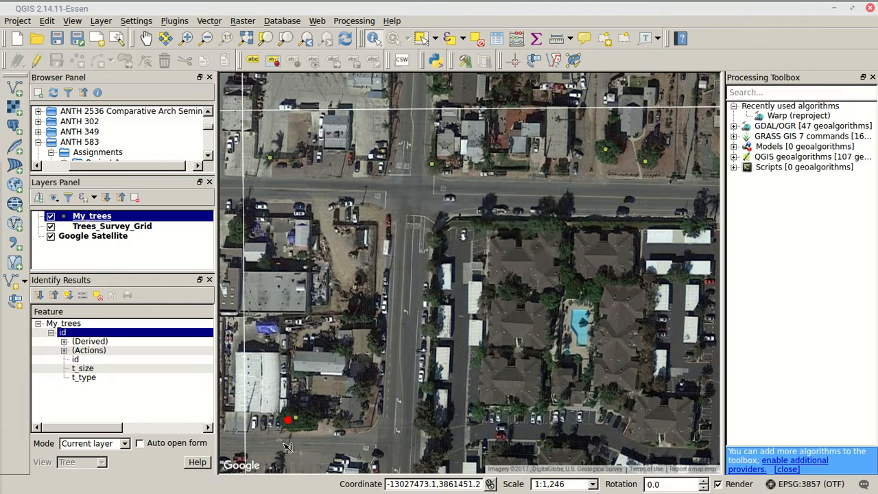
Clear the identified point's highlight and review the recorded tree points within the survey cell
scroll(296, 383, "down", 1)
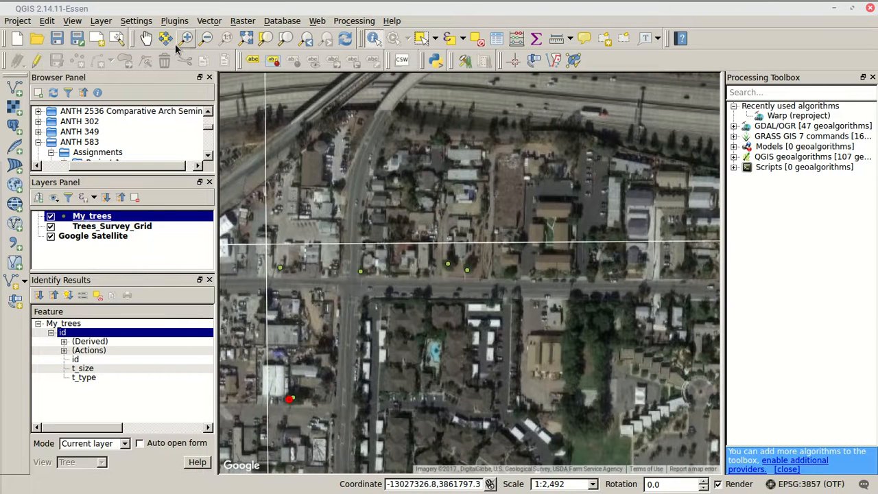
left_click(402, 177)
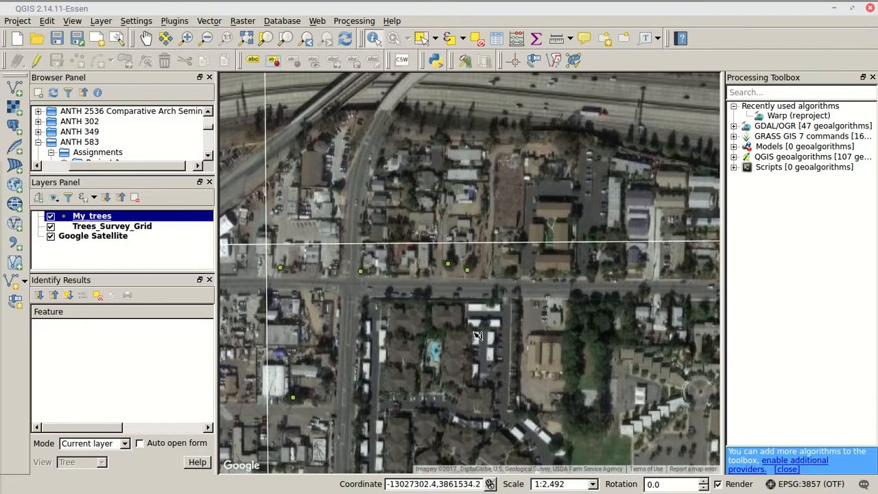
left_click(146, 37)
left_click_drag(386, 291, 351, 222)
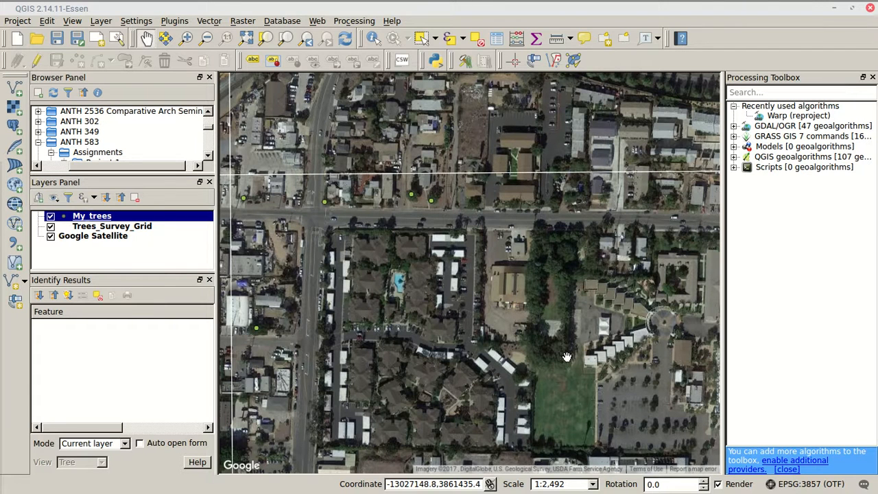
mouse_move(857, 4)
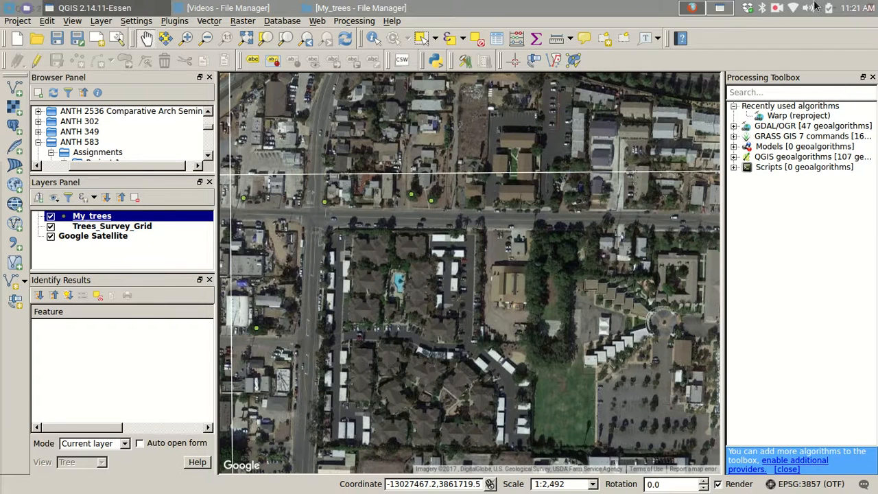